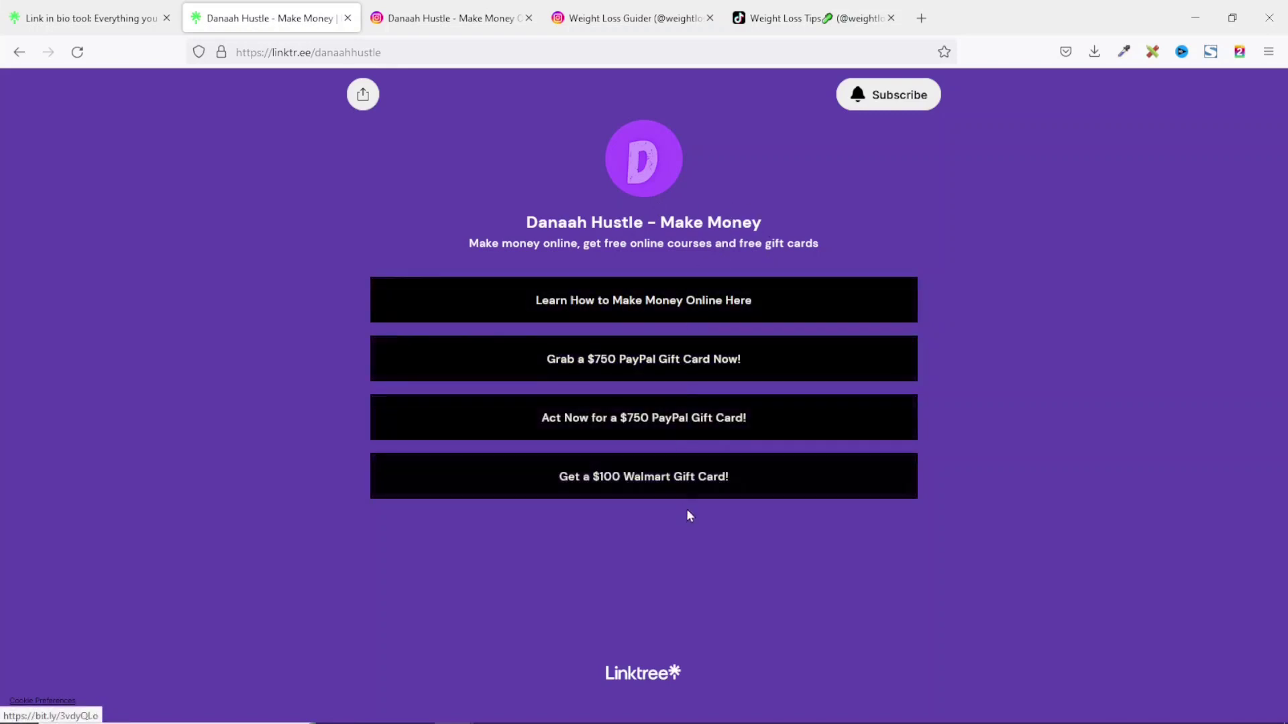
Review the example Instagram profile, close the broken 404 bio-link tab, and switch to TikTok.
left_click(440, 20)
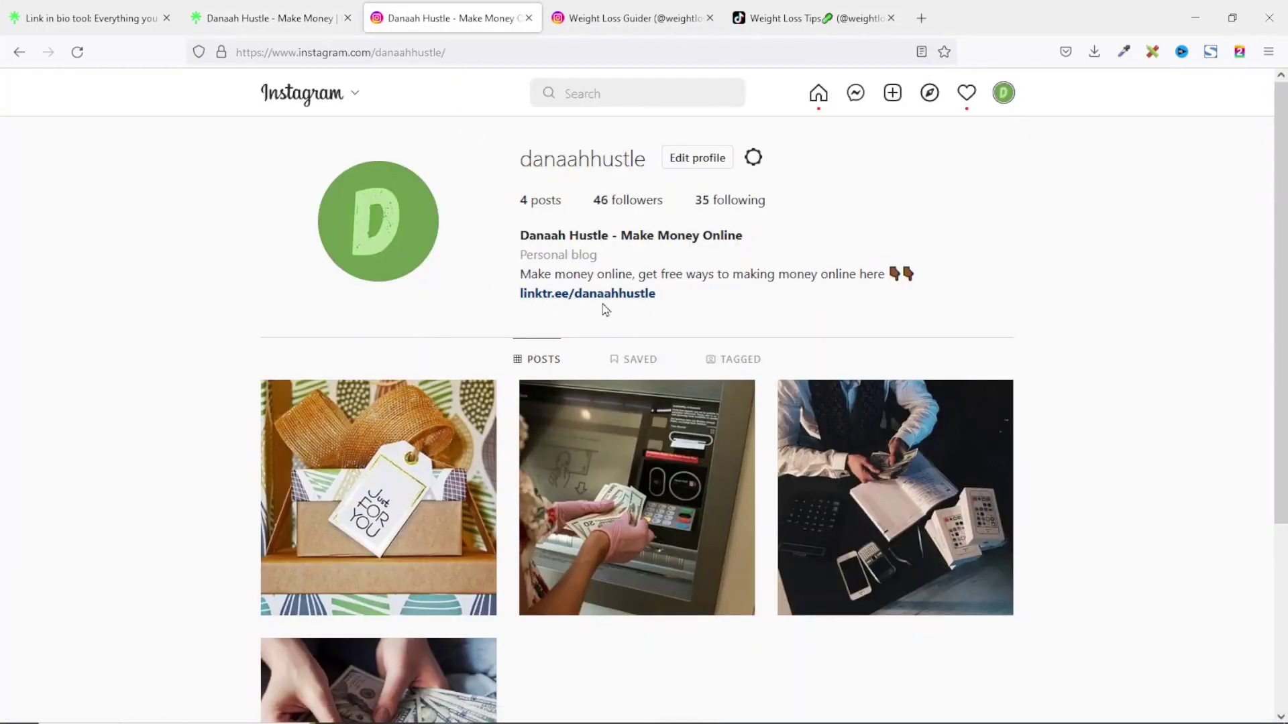
left_click(265, 18)
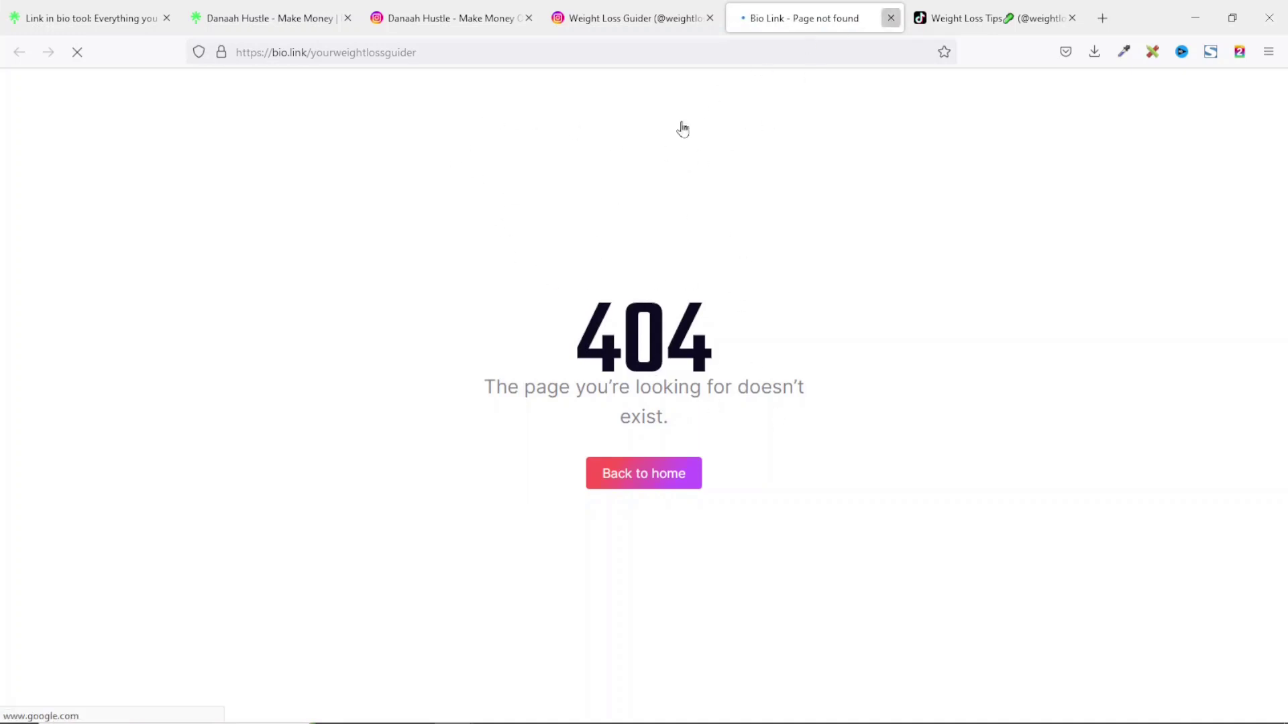
key("ctrl+w")
key("ctrl+Tab")
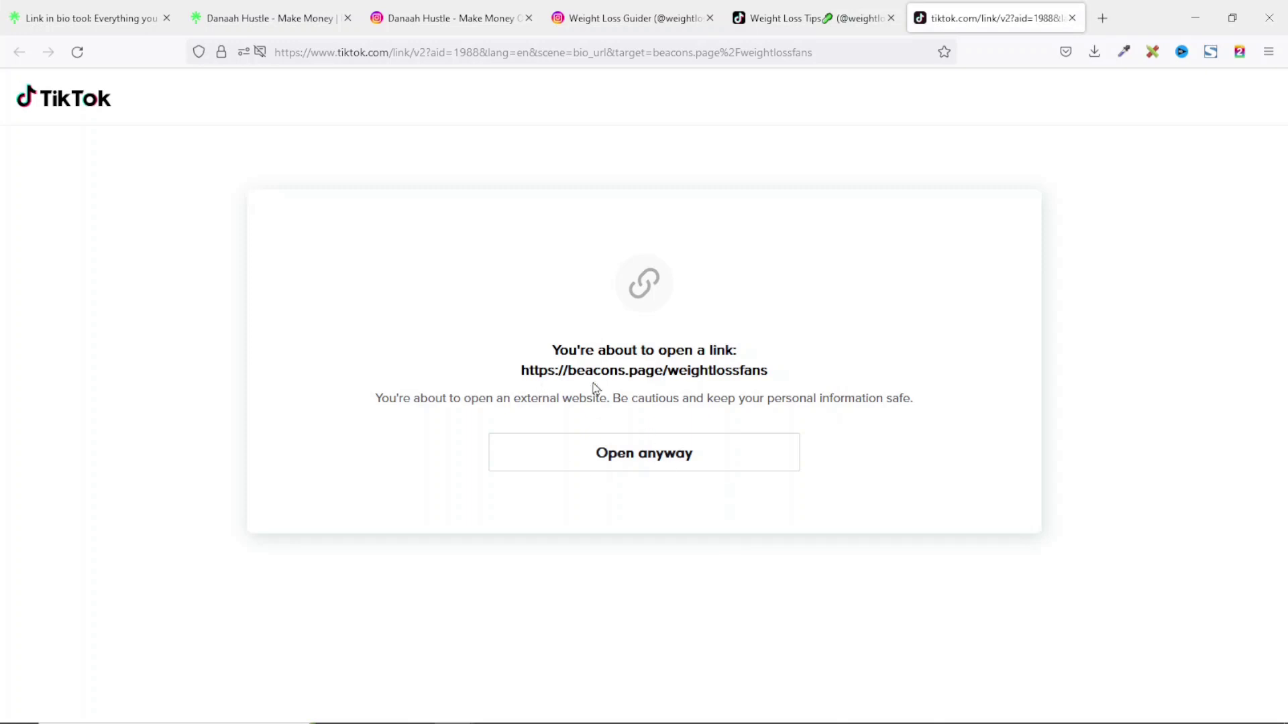
View the TikTok creator's Beacons bio page, then return to the example Linktree page.
left_click(633, 458)
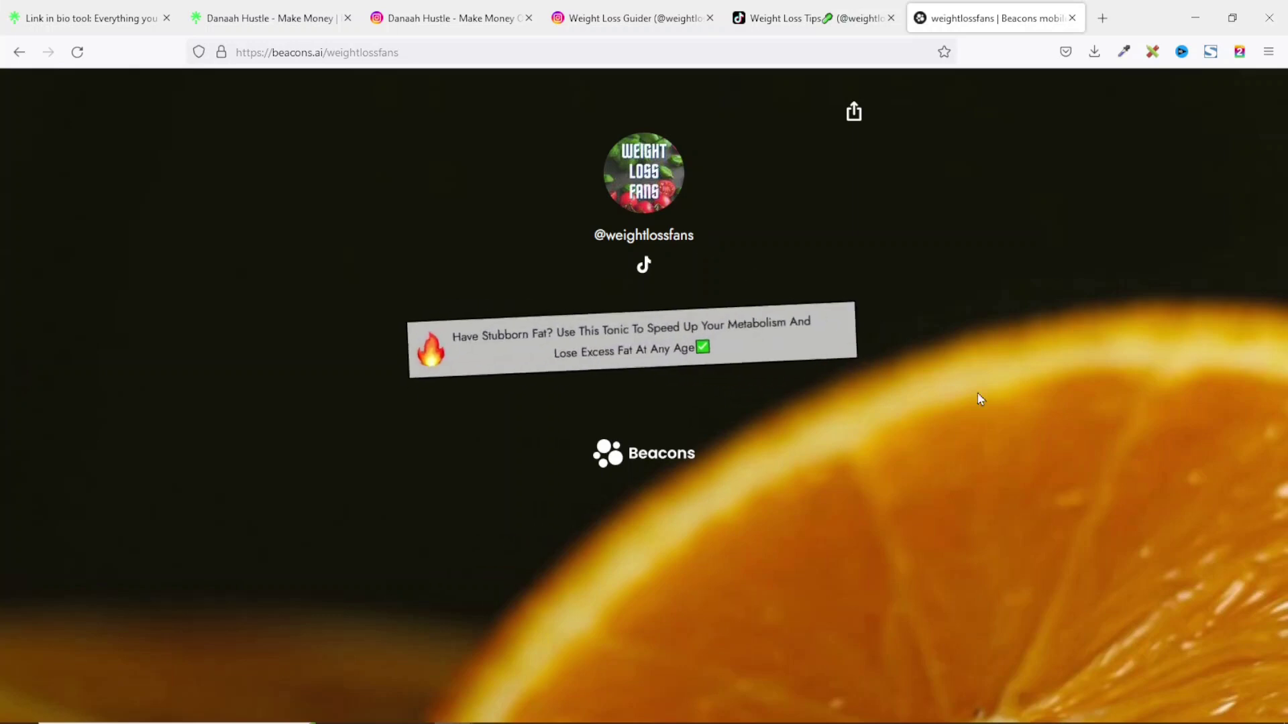
left_click(316, 18)
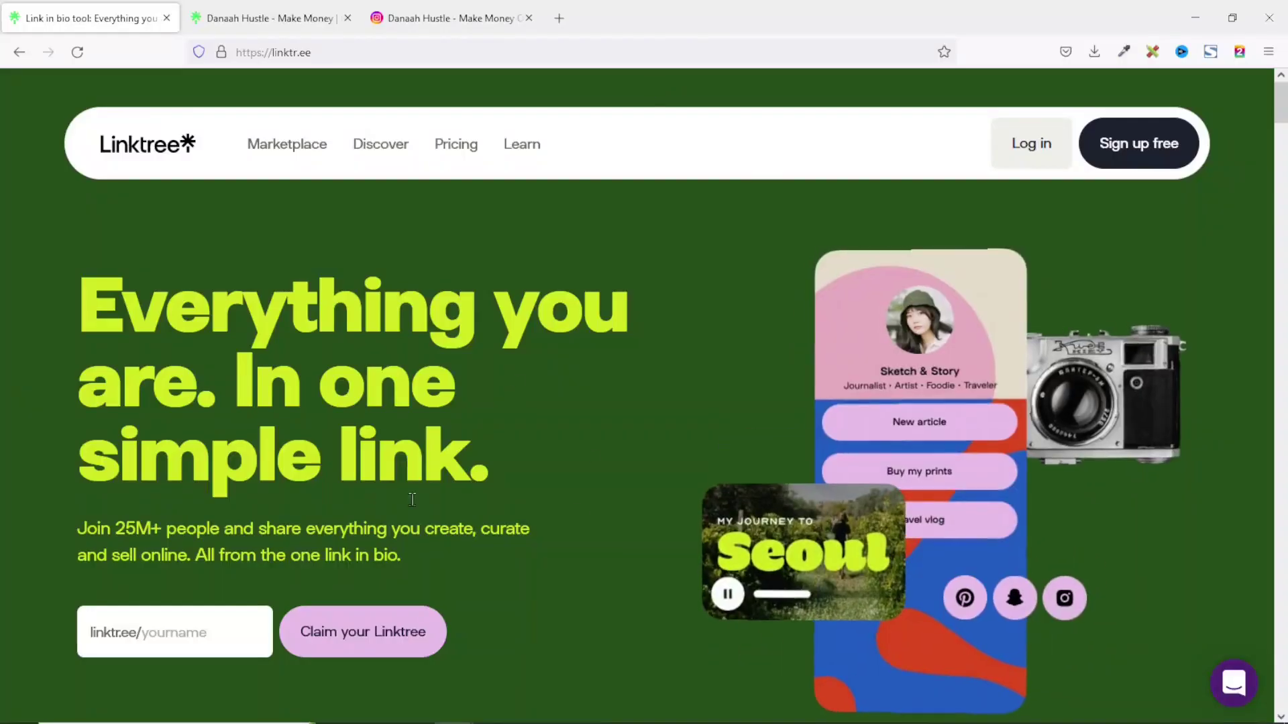
Start a free Linktree sign-up with username weightlossdaddy and the account e-mail address.
left_click(195, 631)
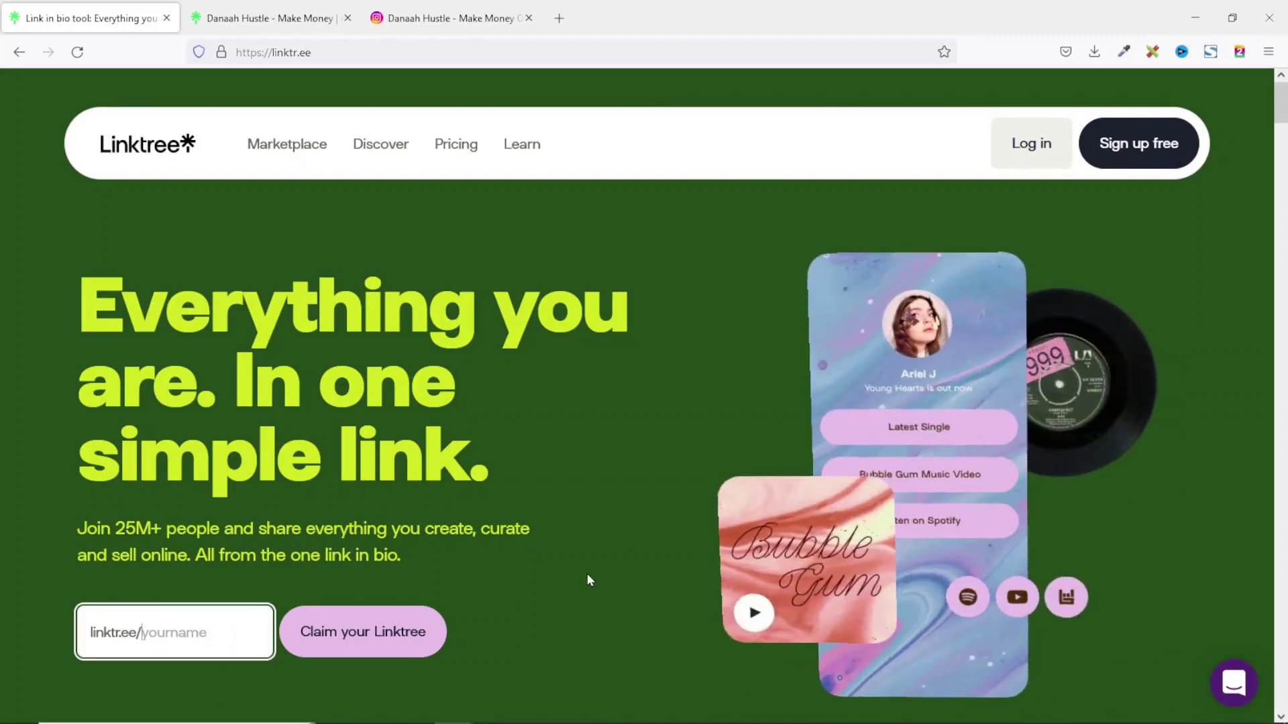
left_click(1127, 149)
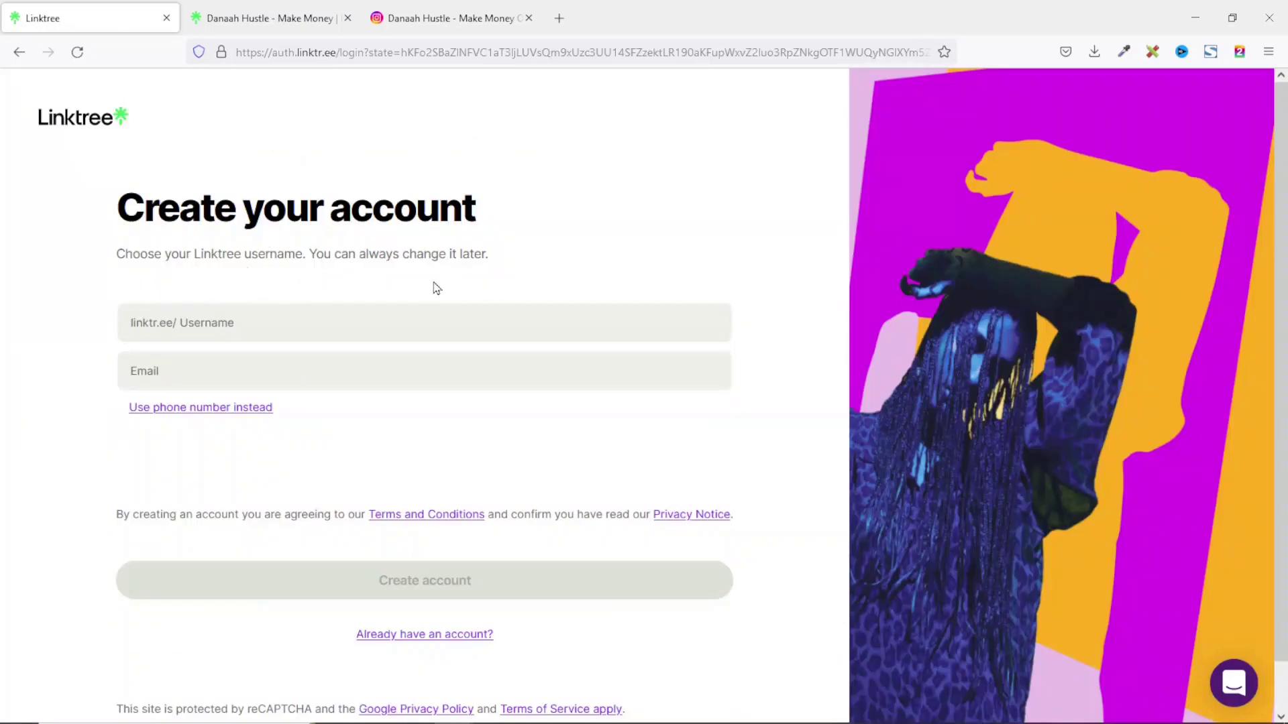
left_click(216, 316)
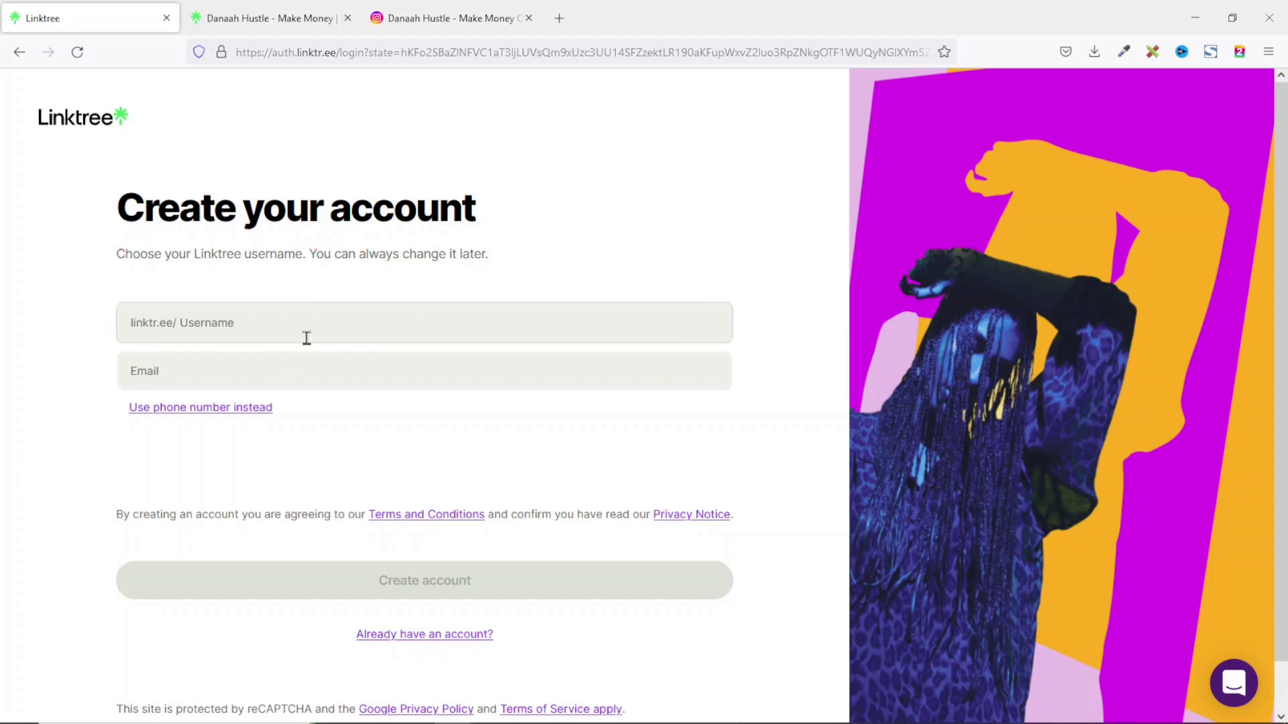
left_click(291, 322)
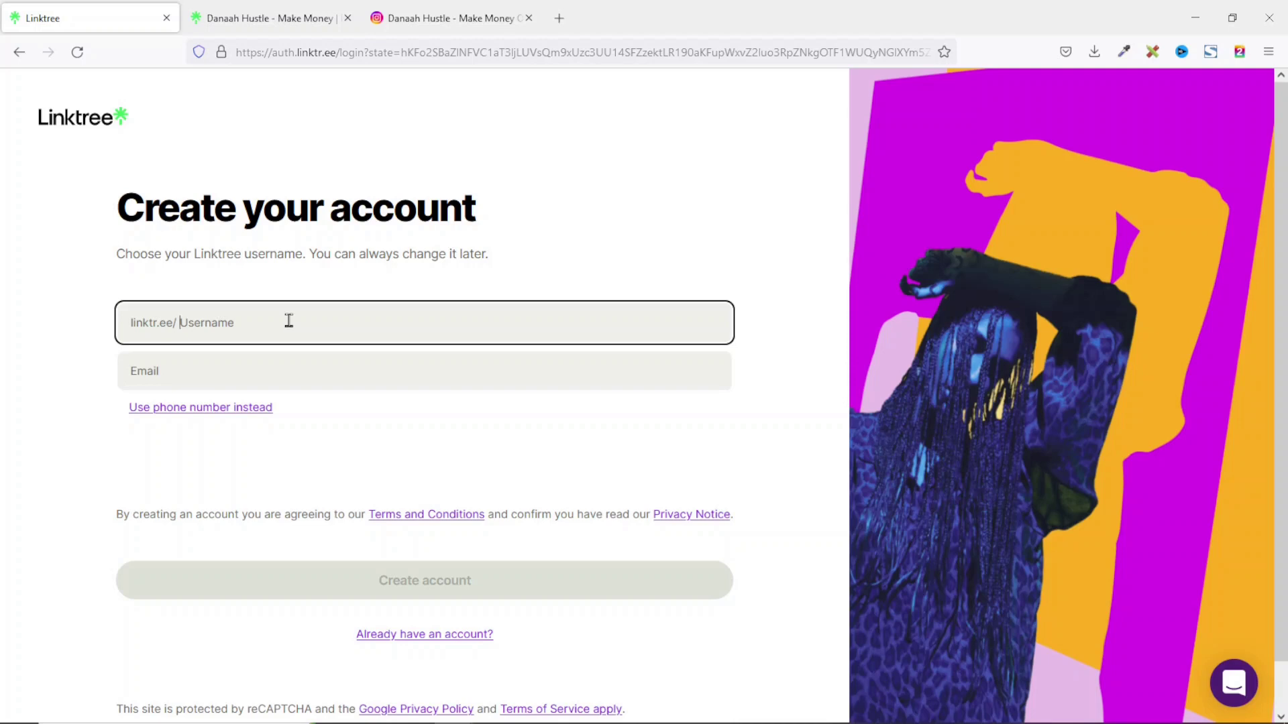
type("weightlossdaddy")
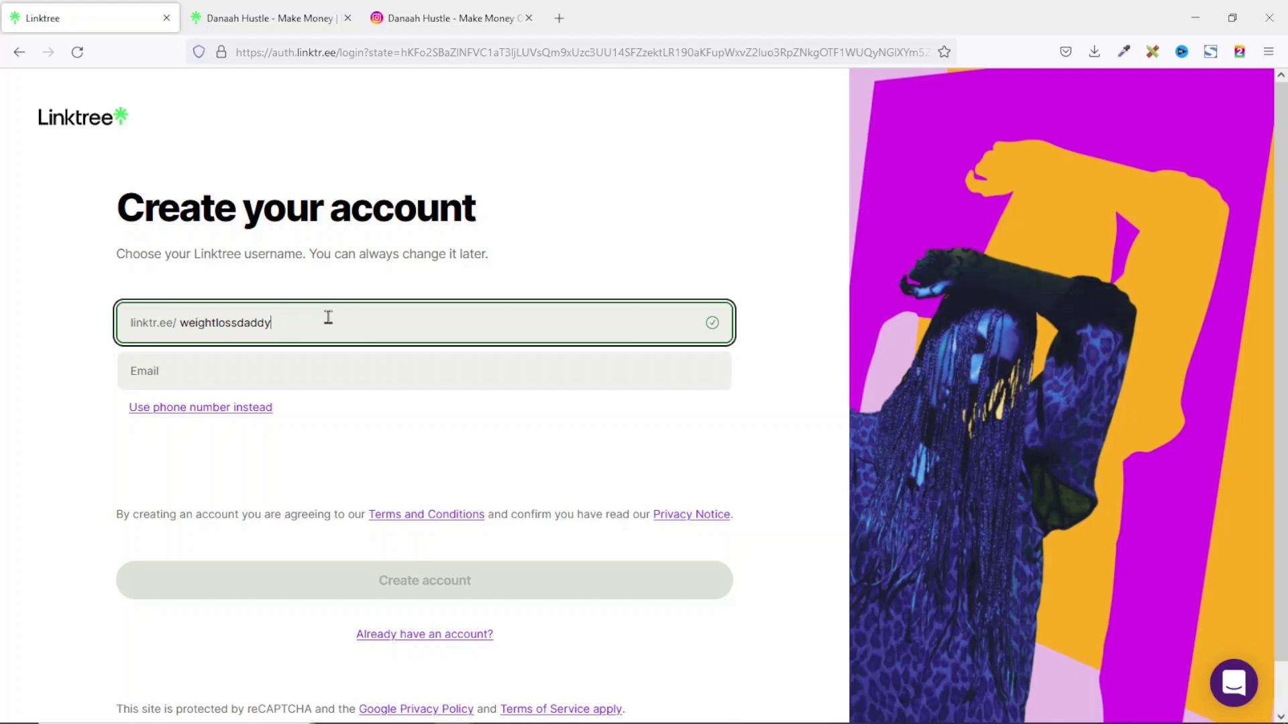
left_click(277, 370)
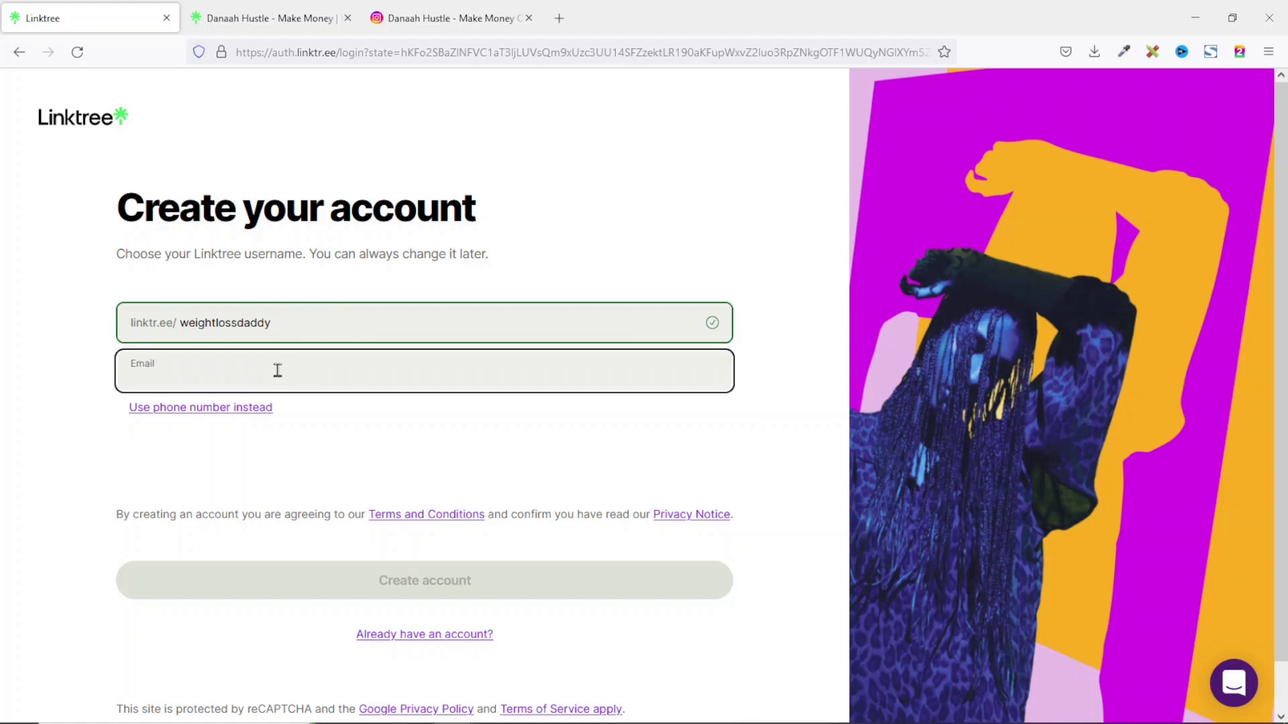
key("ctrl+v")
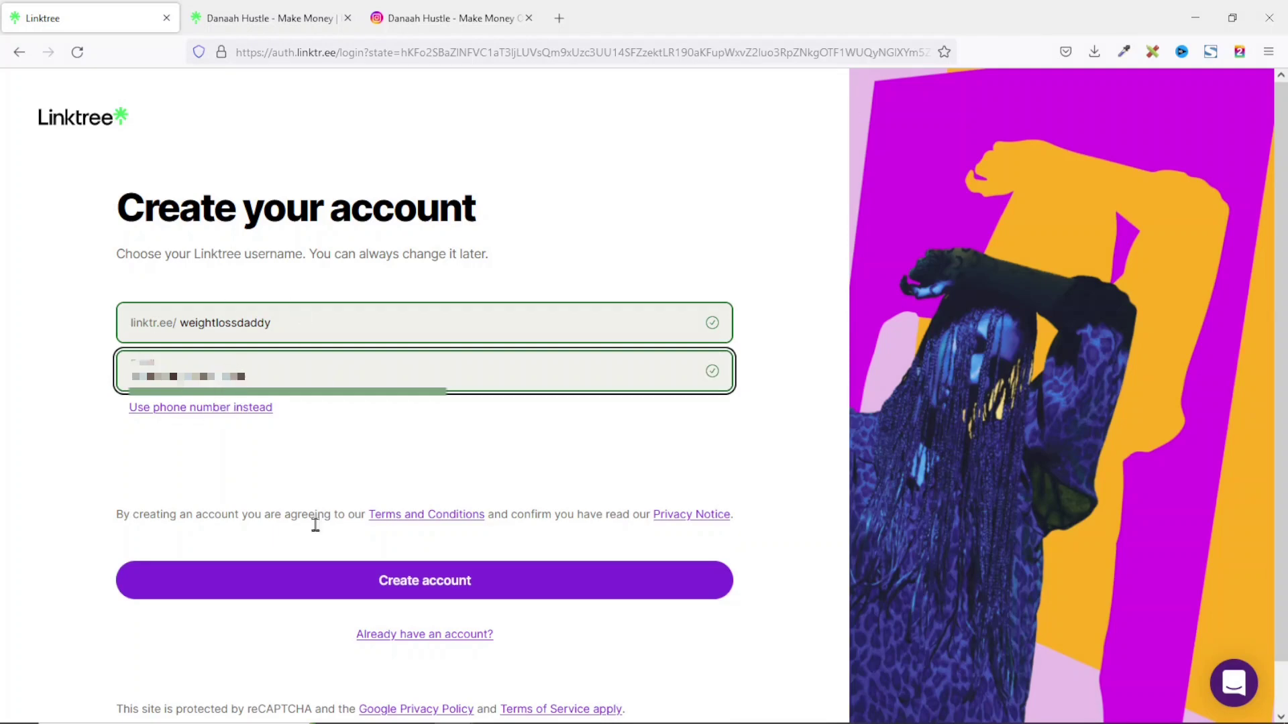
left_click(447, 595)
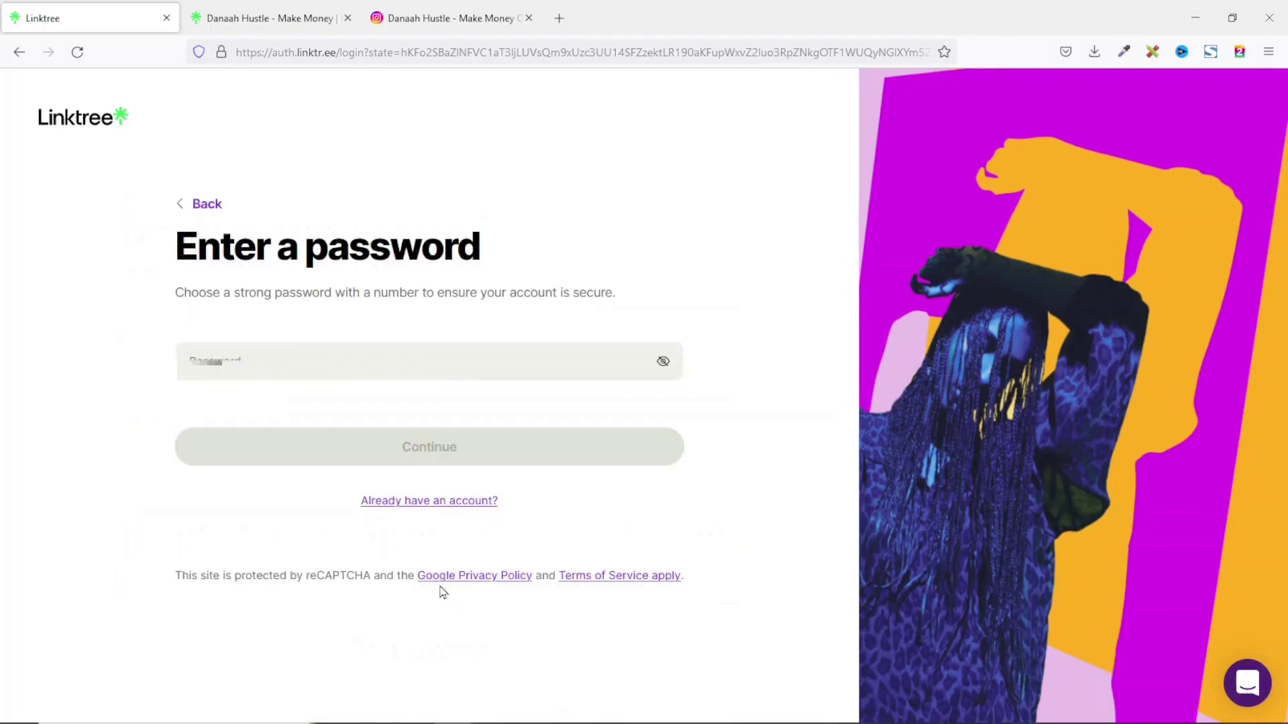
Set the new account's password.
left_click(321, 357)
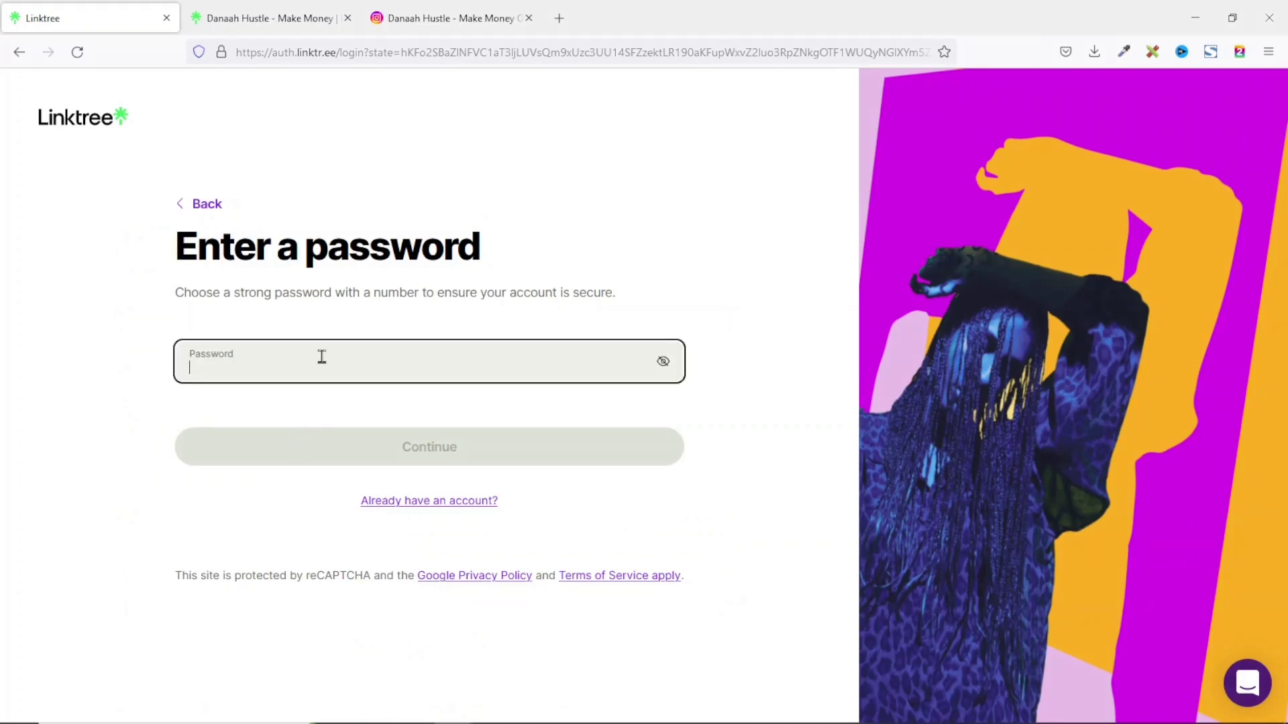
key("ctrl+v")
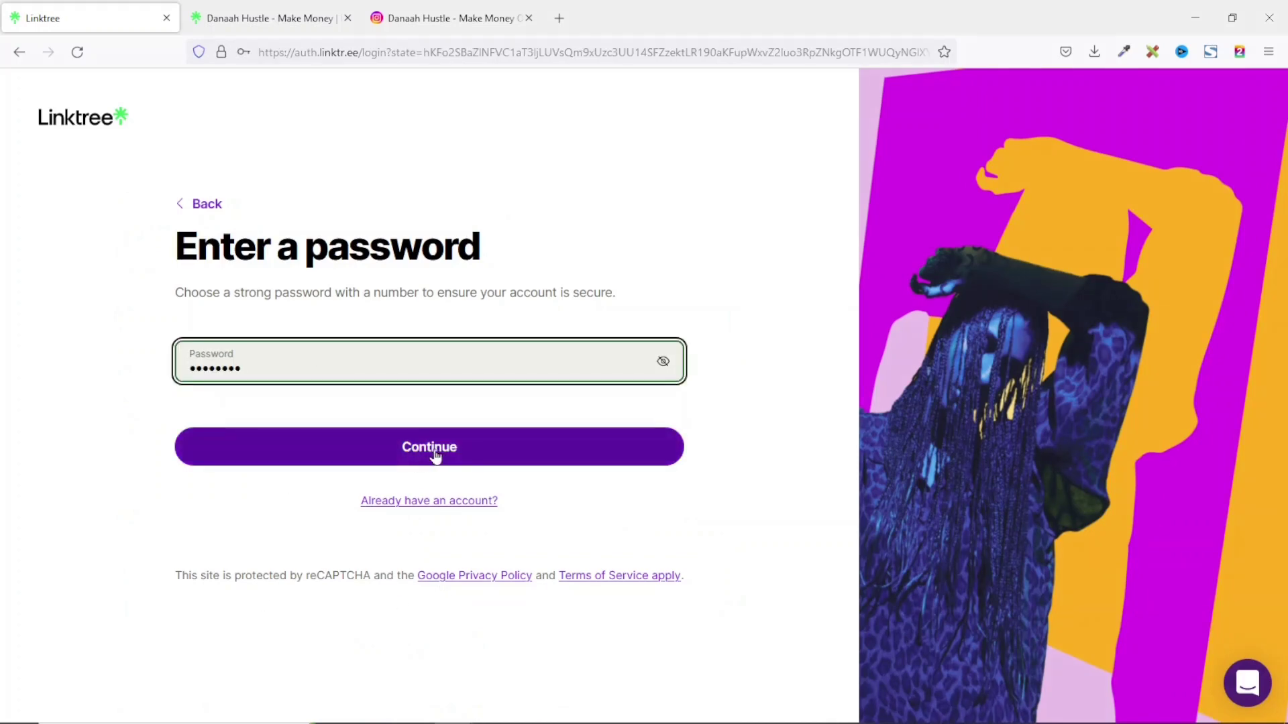
left_click(437, 450)
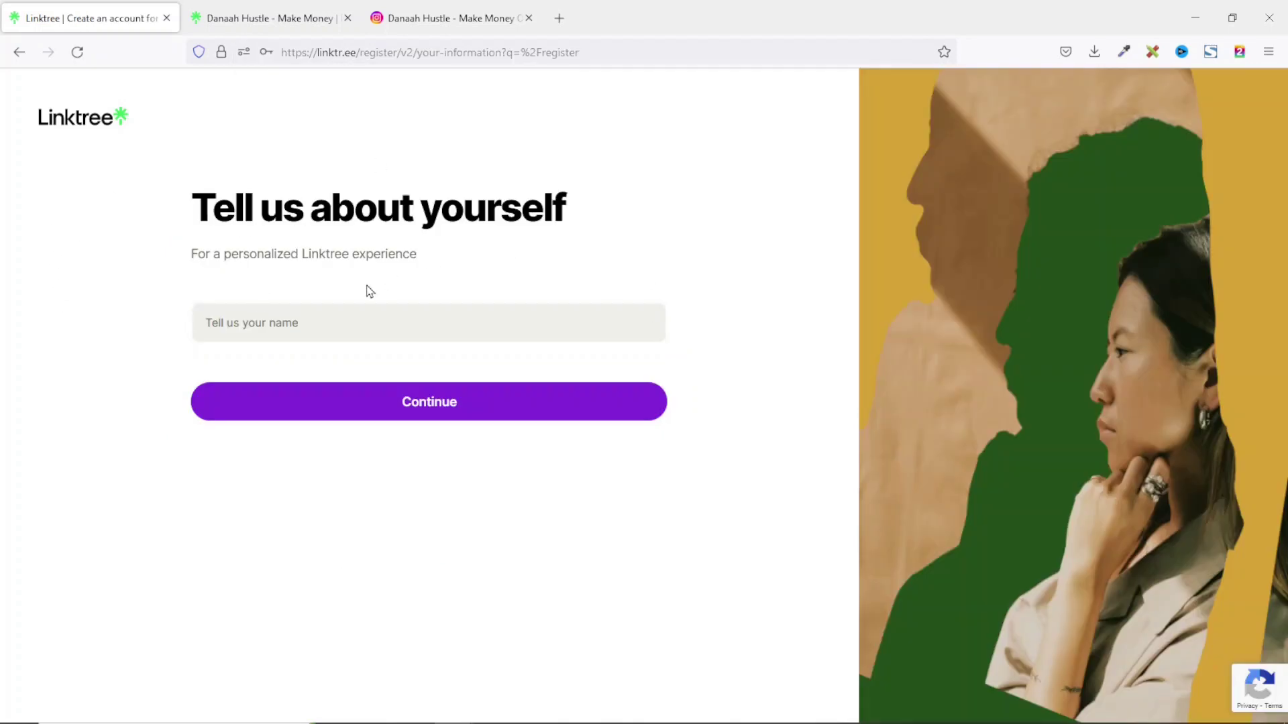
Enter the name Weight Loss Daddy with category Health & Wellness and subcategory Fitness.
left_click(353, 328)
type("Weight Loss Daddy")
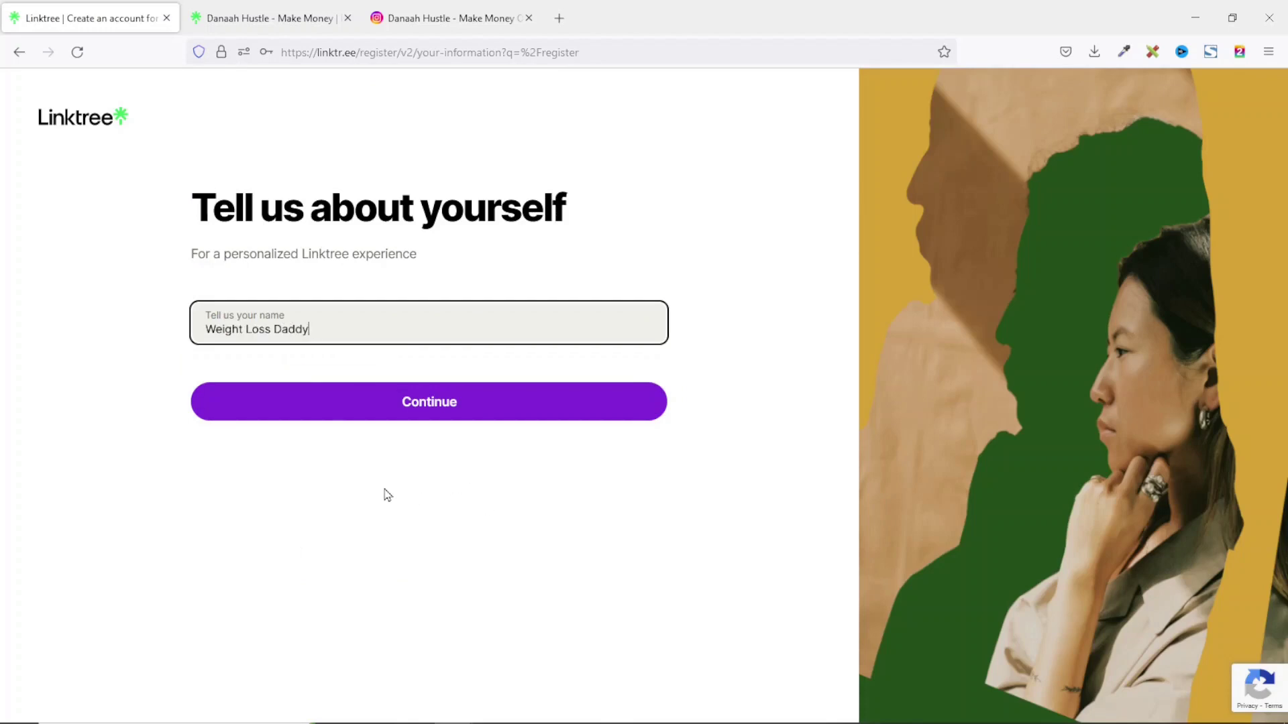
left_click(430, 404)
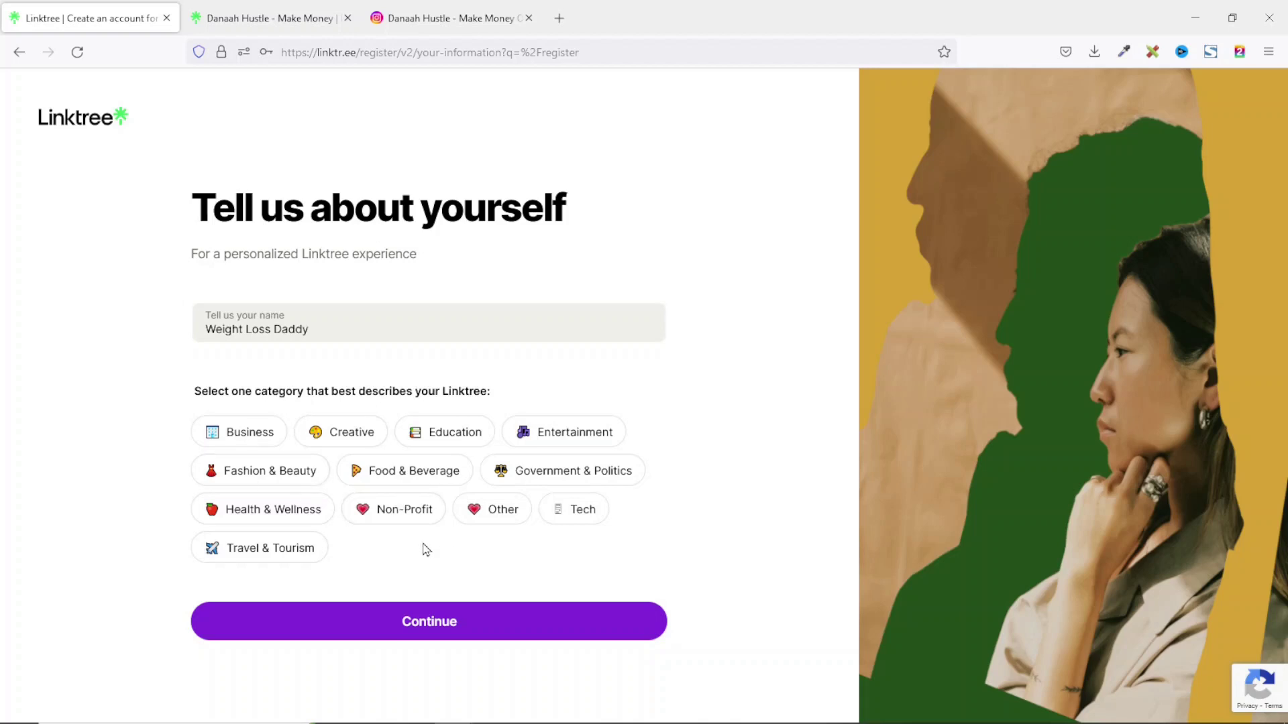
left_click(250, 513)
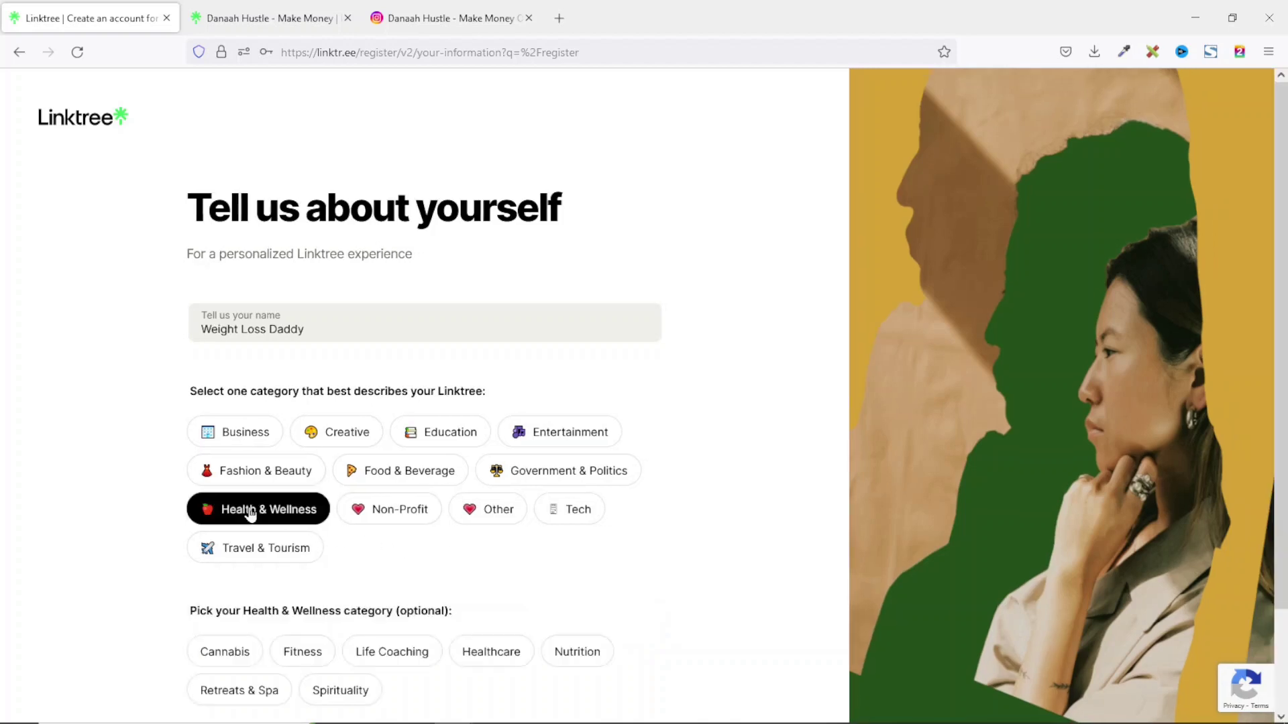
scroll(425, 607, "down", 1)
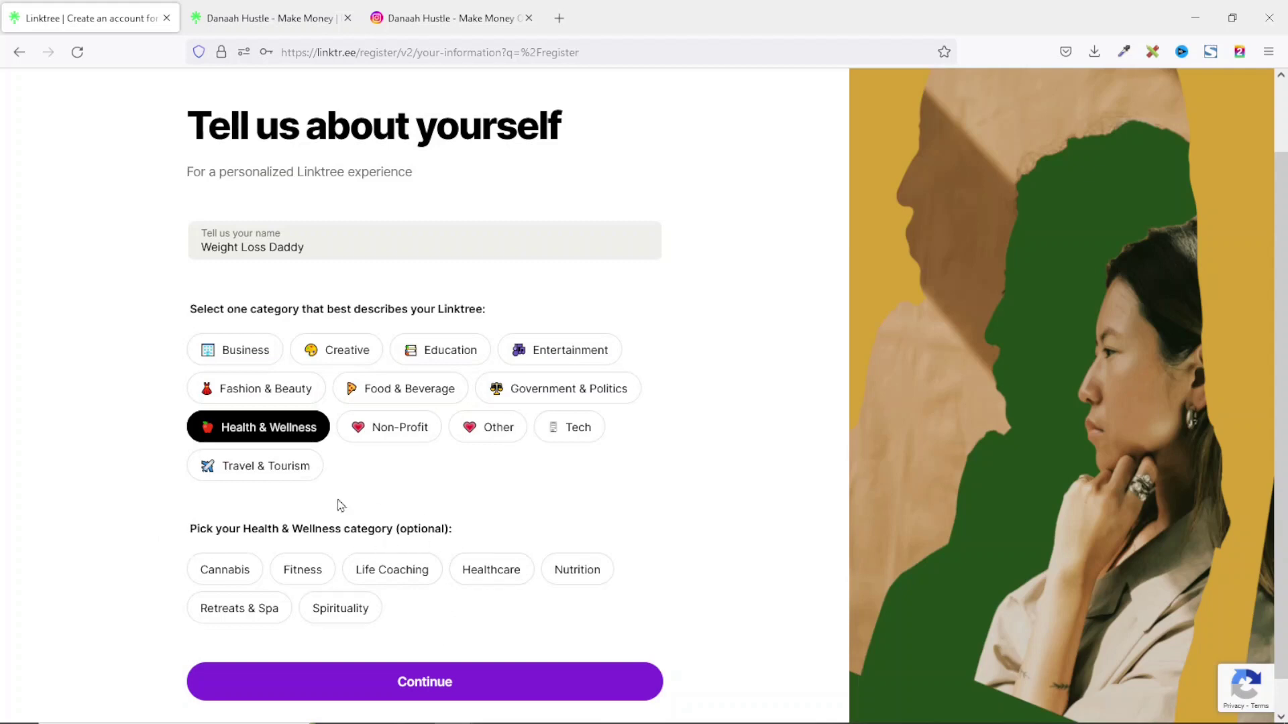
left_click(304, 571)
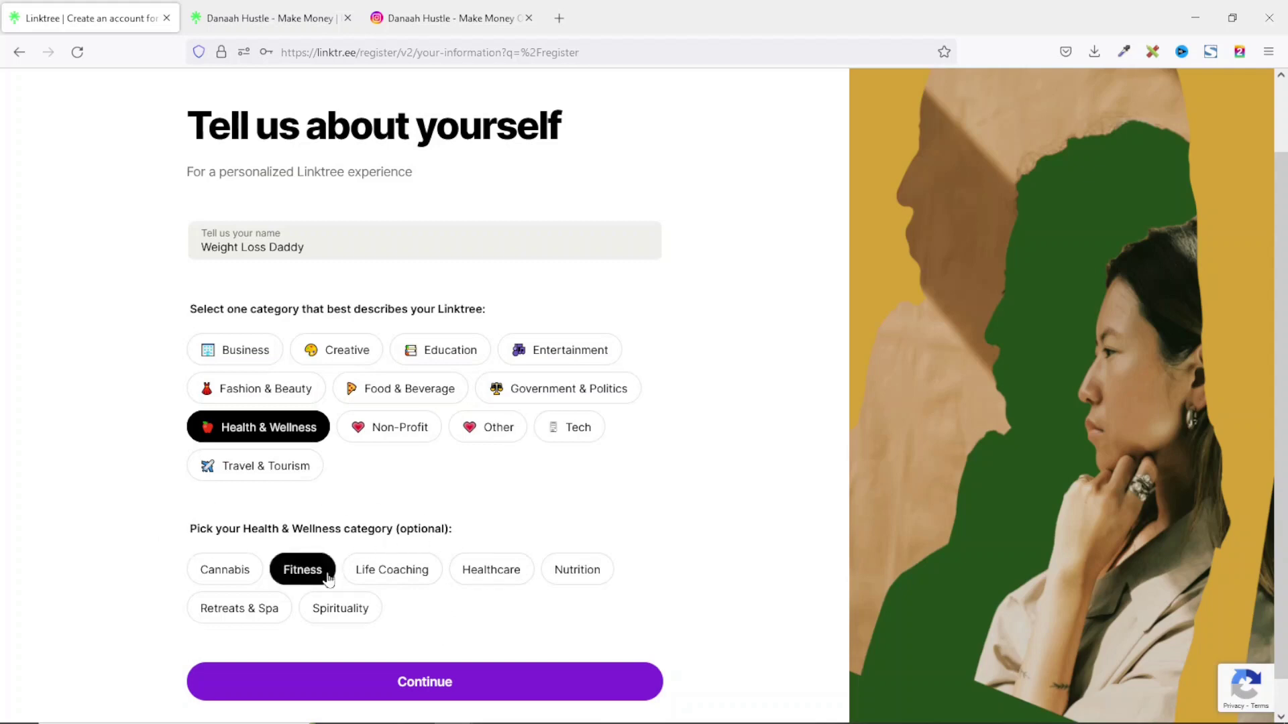
left_click(422, 696)
Choose the Free plan instead of Pro to finish sign-up.
scroll(966, 437, "down", 5)
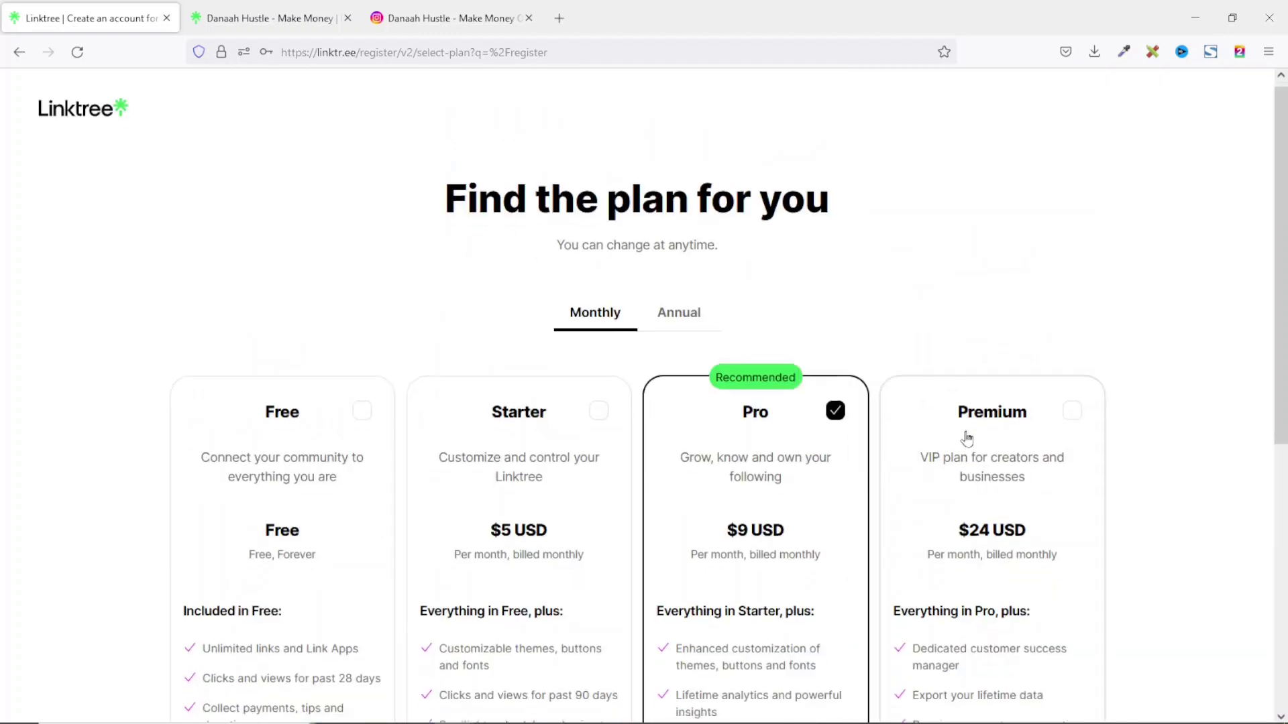
scroll(968, 442, "up", 5)
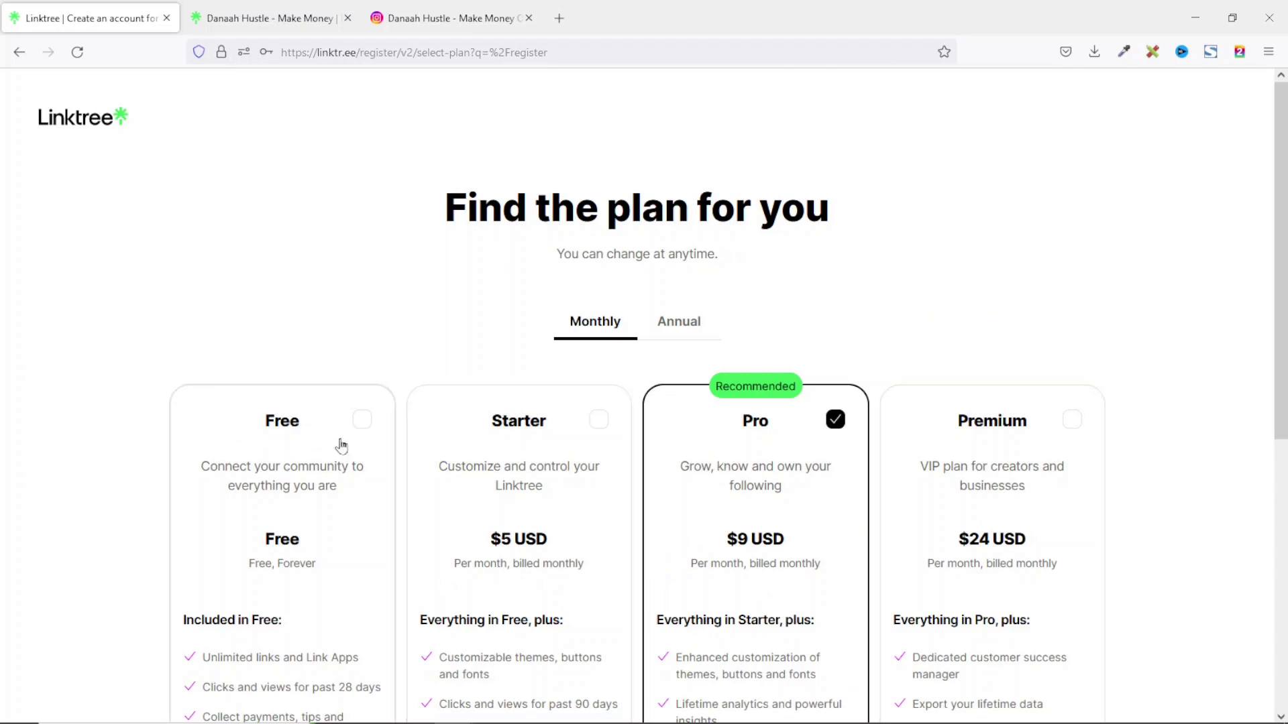
left_click(363, 423)
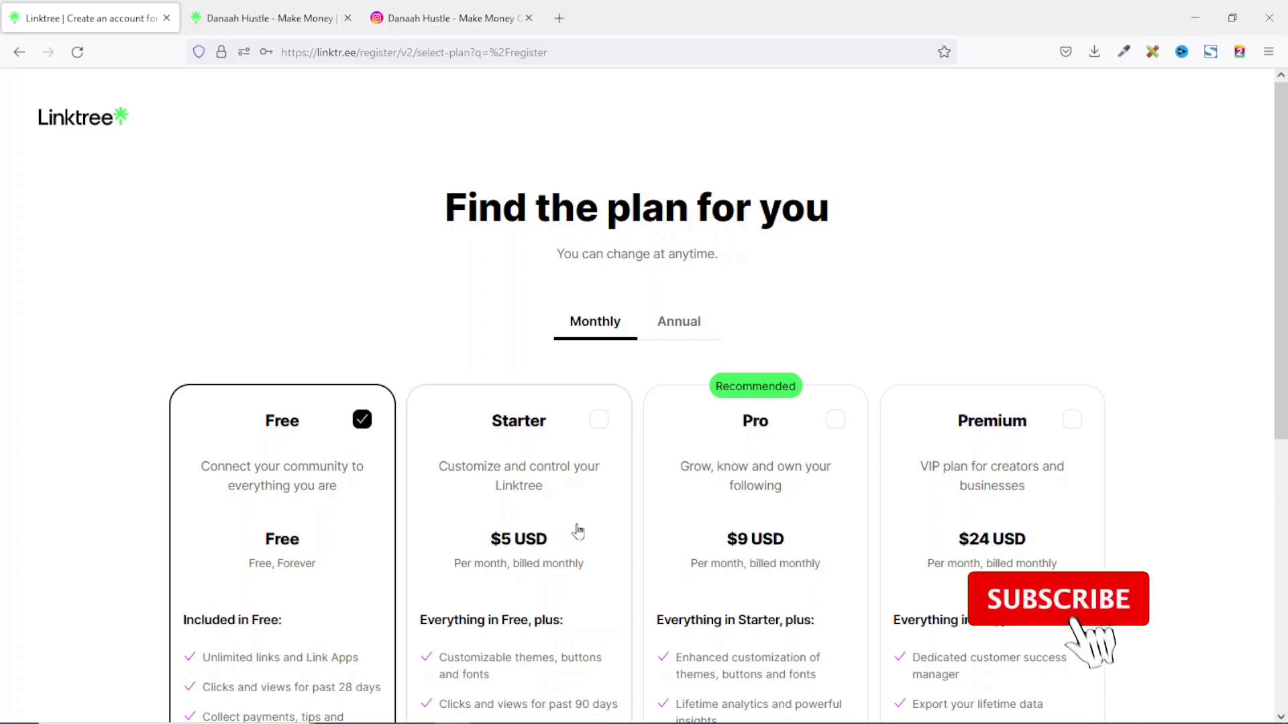
scroll(577, 532, "down", 6)
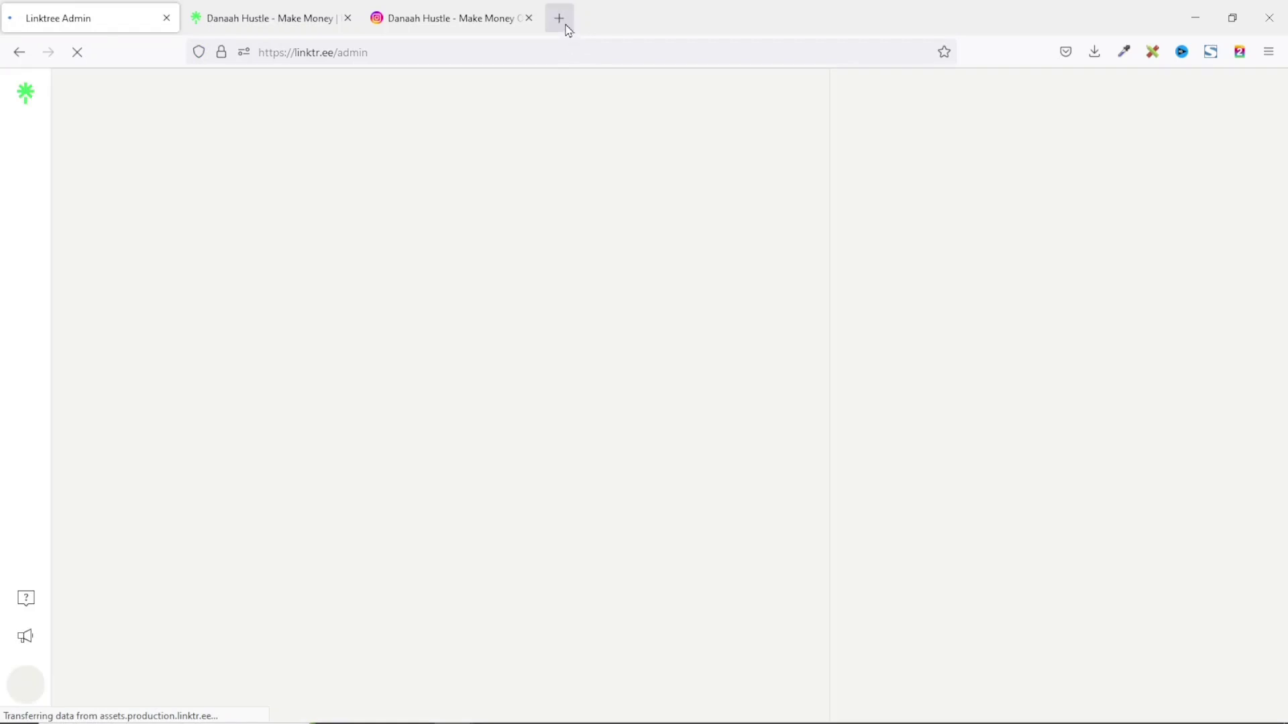
Verify the account through Linktree's e-mail in Gmail and sign back in.
left_click(562, 25)
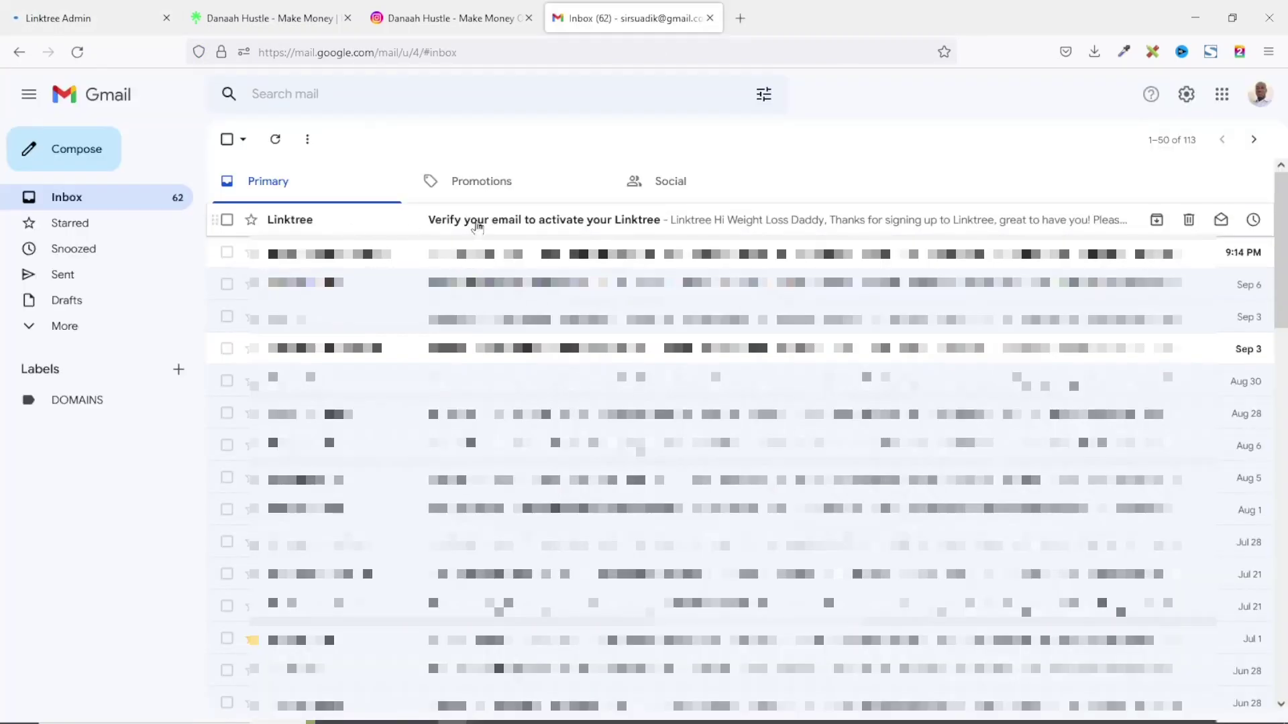
left_click(505, 222)
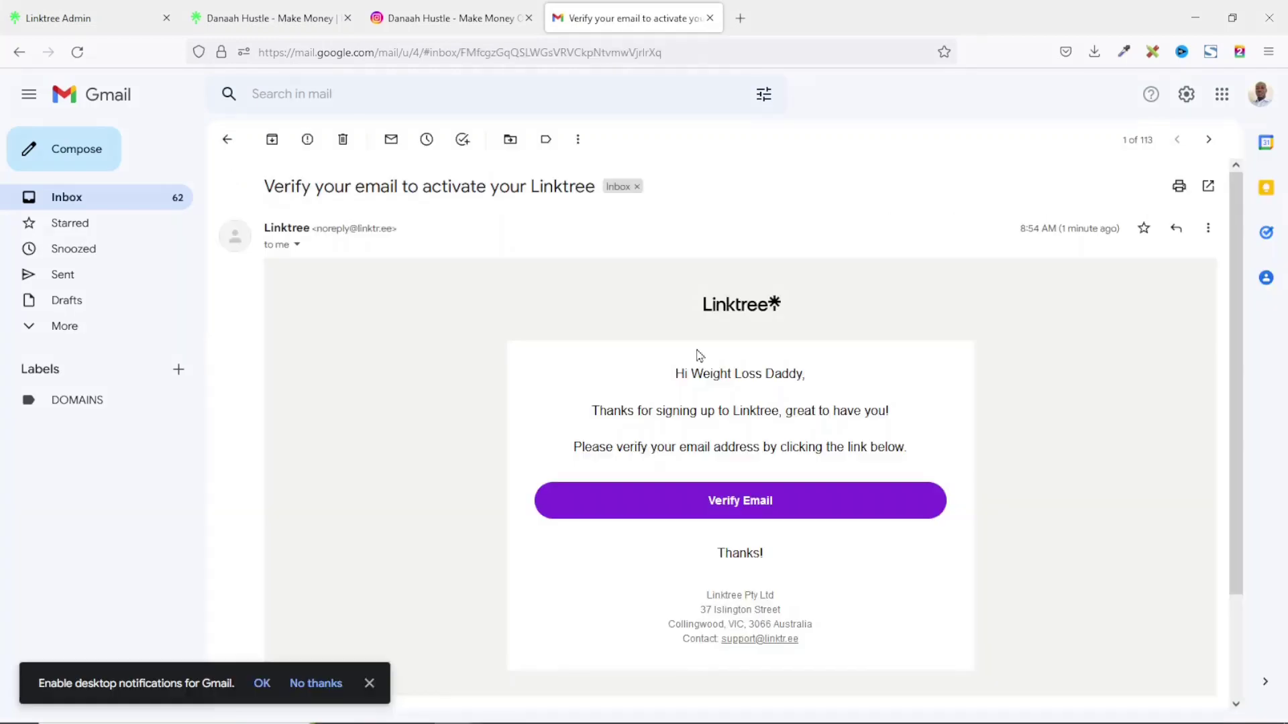
left_click(750, 509)
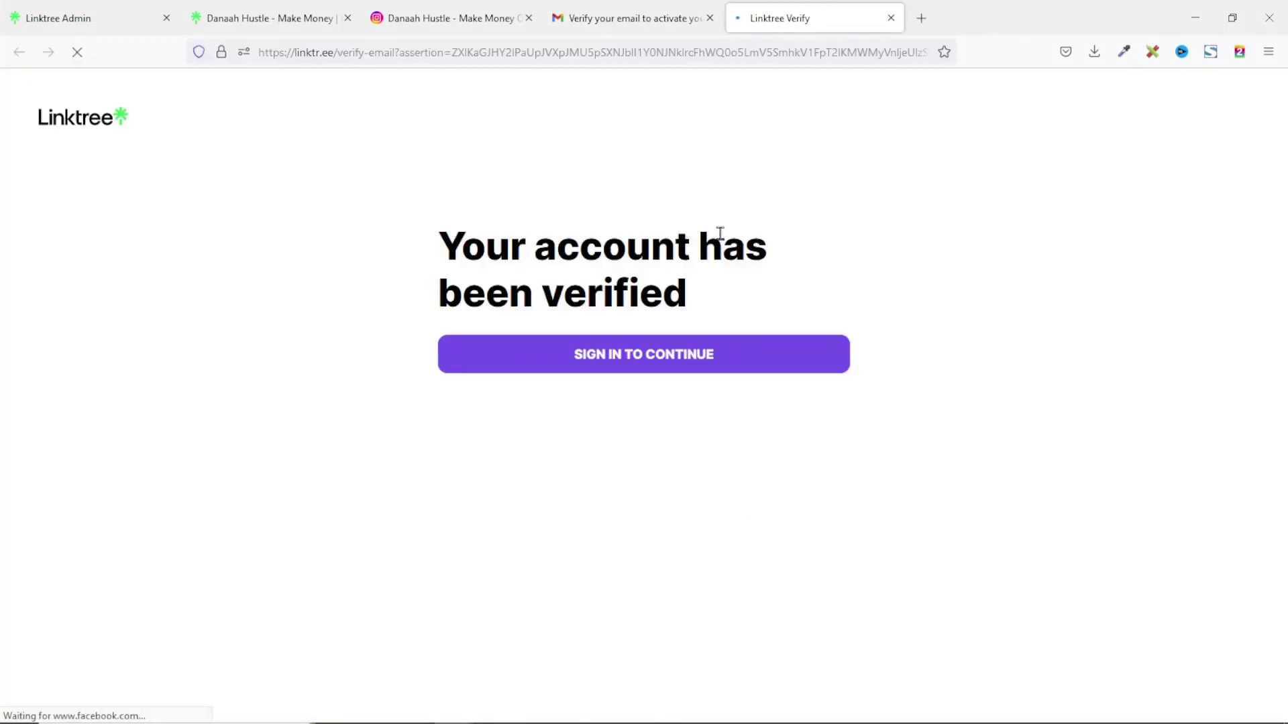
left_click(645, 362)
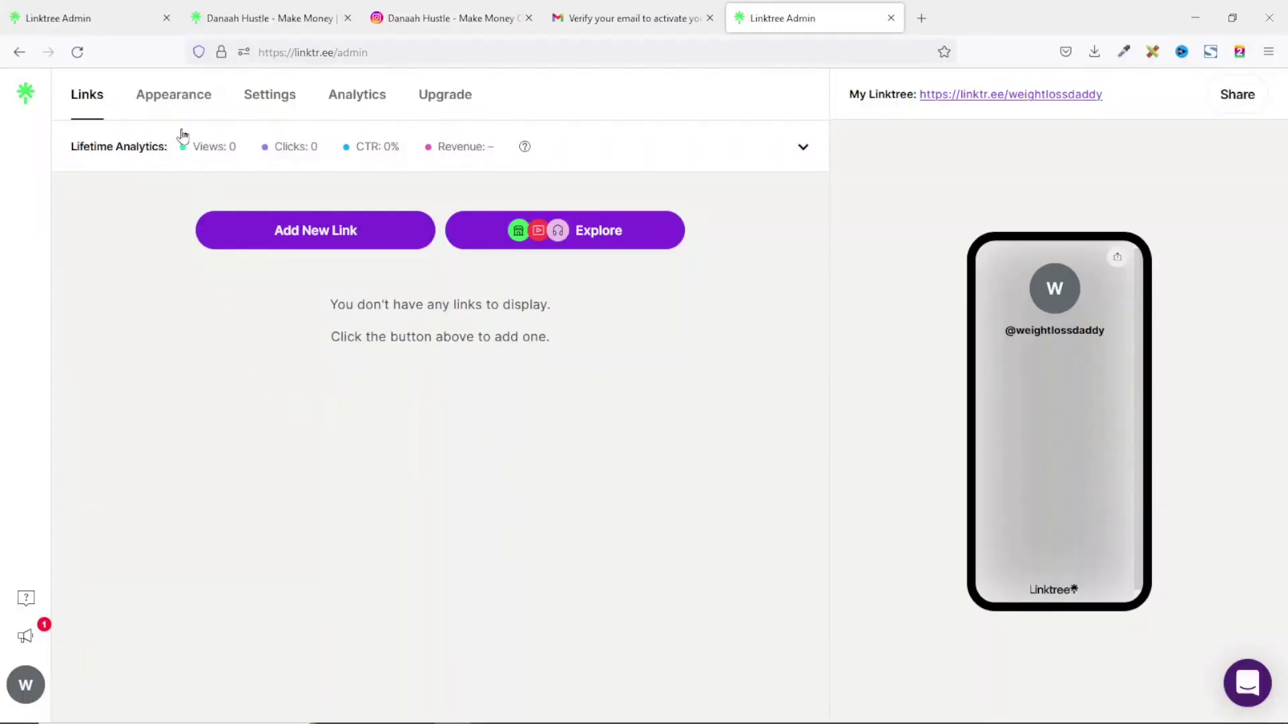
Go to the Appearance settings and bring up the profile image upload options.
left_click(181, 104)
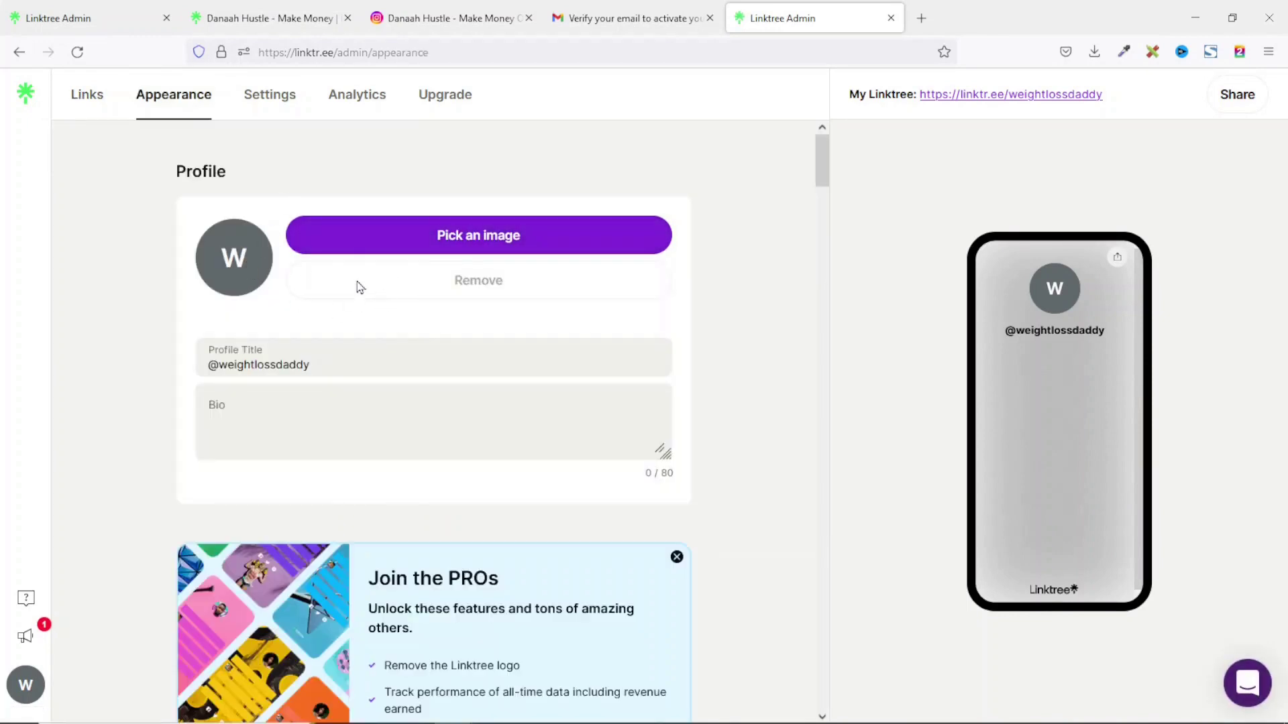
left_click(455, 248)
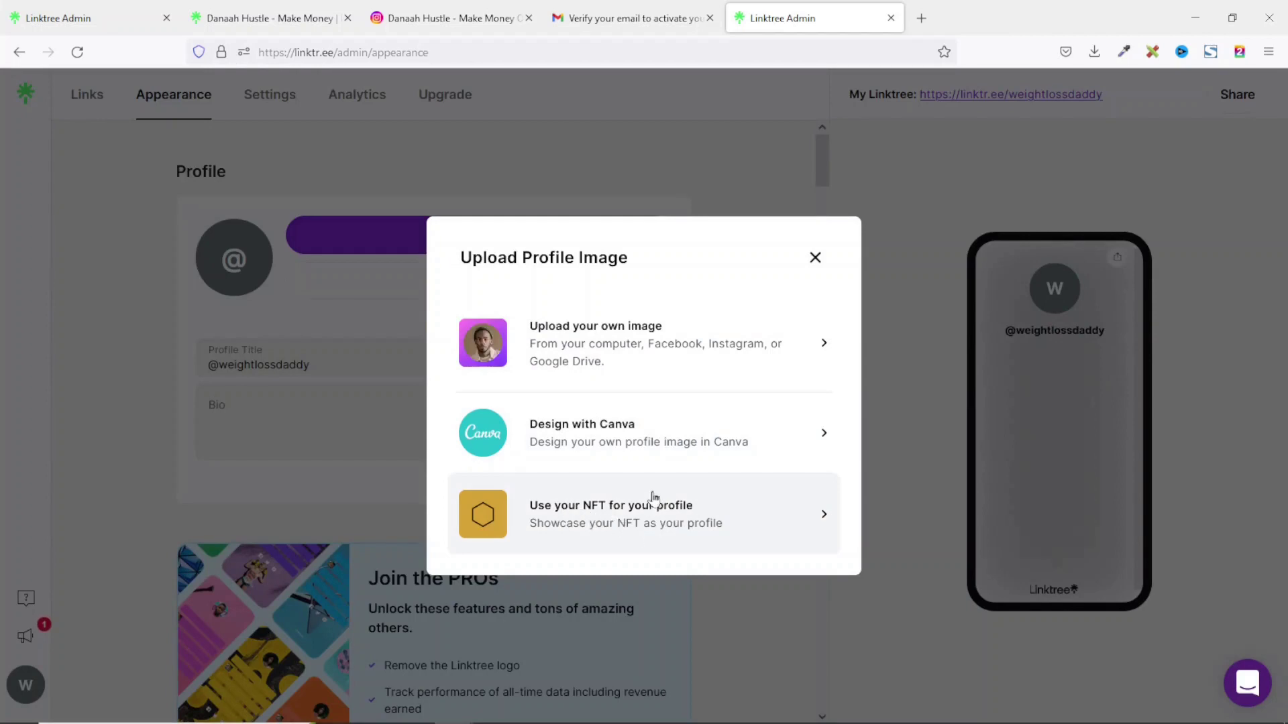
Upload the 'weight loss' image from the computer as the square-cropped profile picture.
left_click(598, 339)
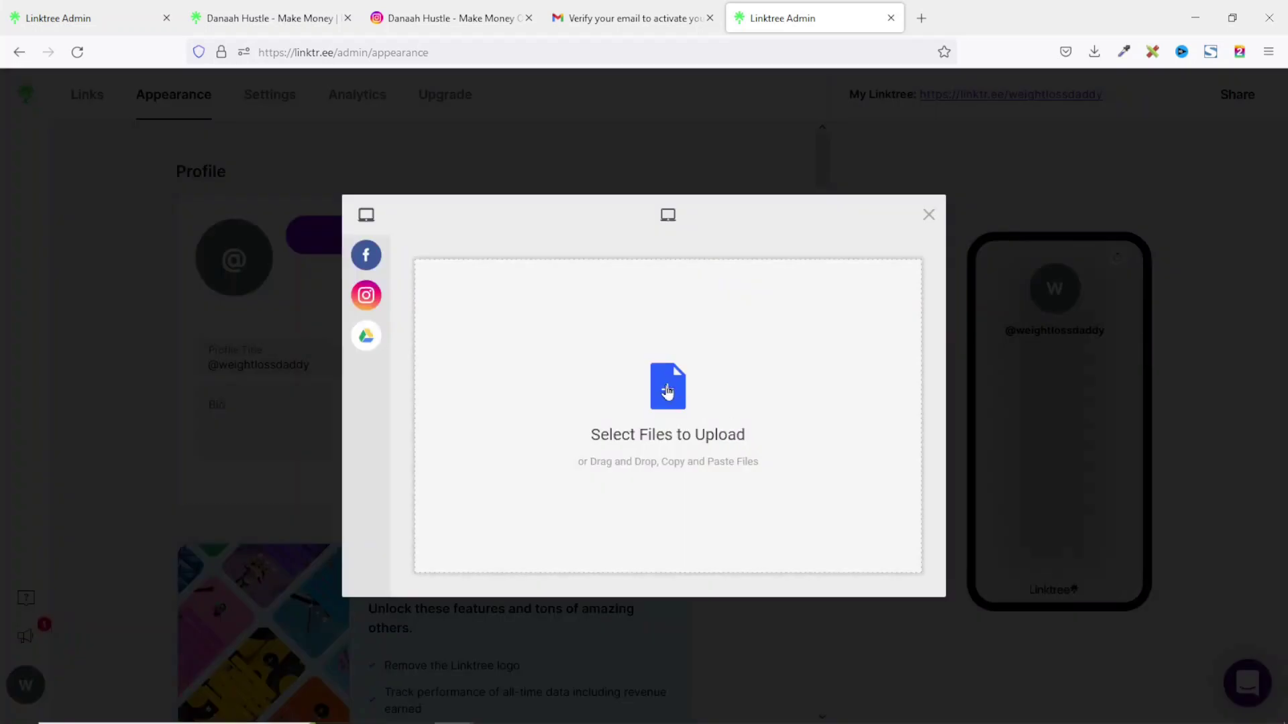
left_click(669, 392)
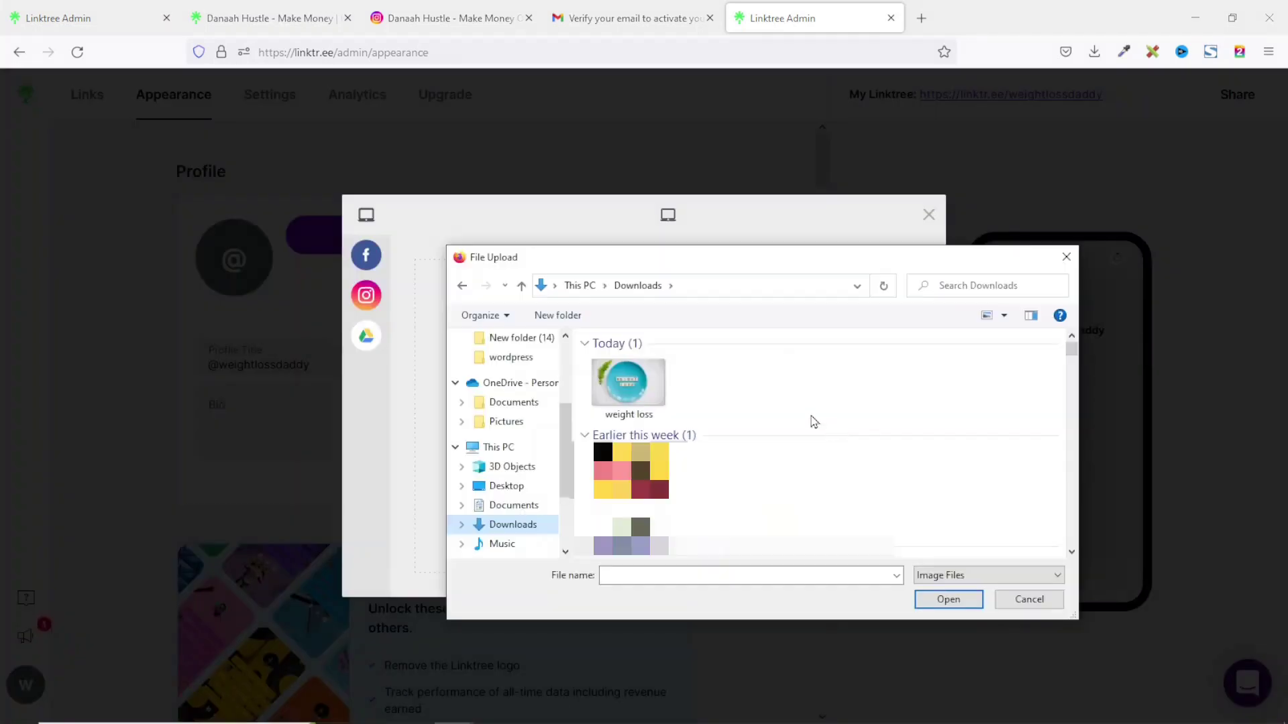
left_click(622, 397)
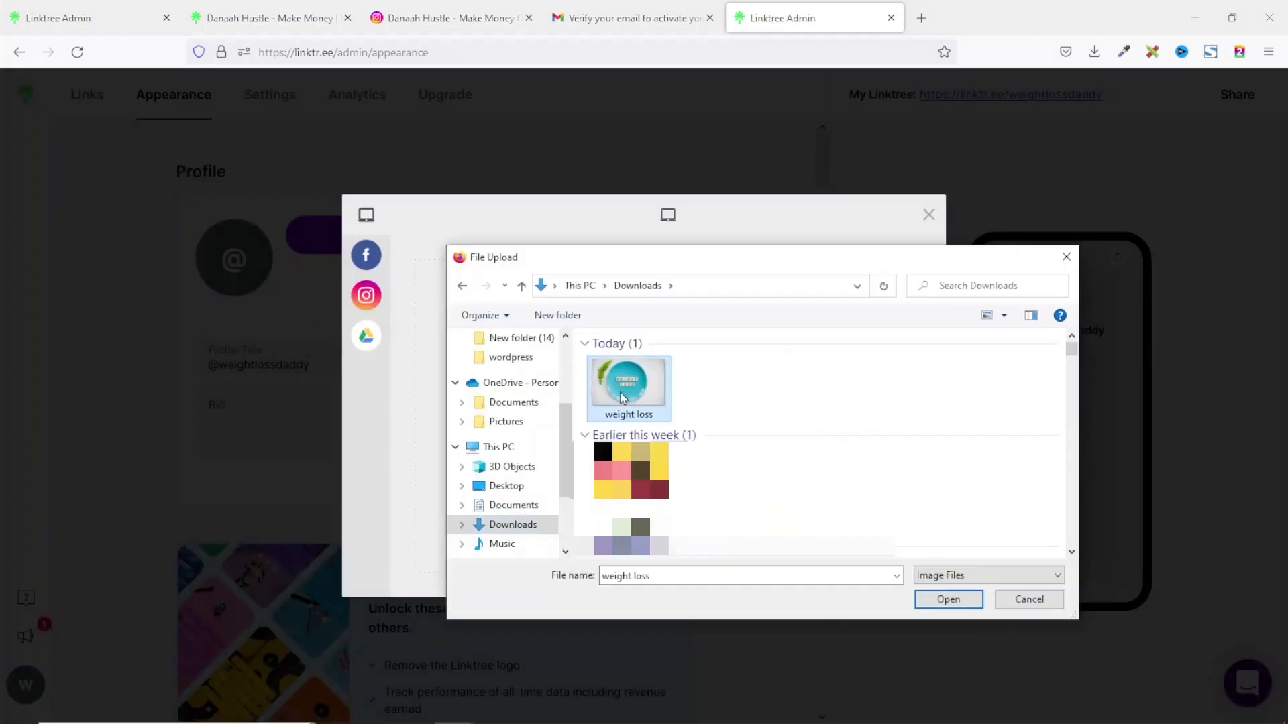
left_click(948, 599)
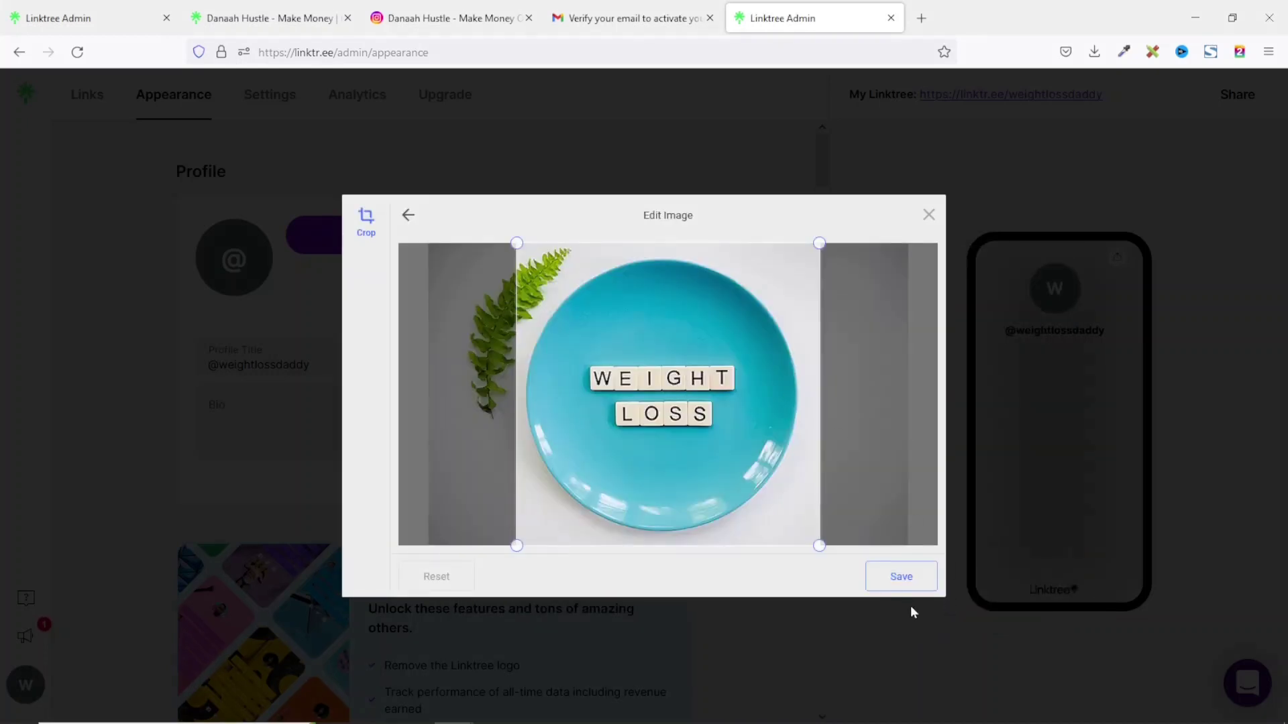
left_click(901, 578)
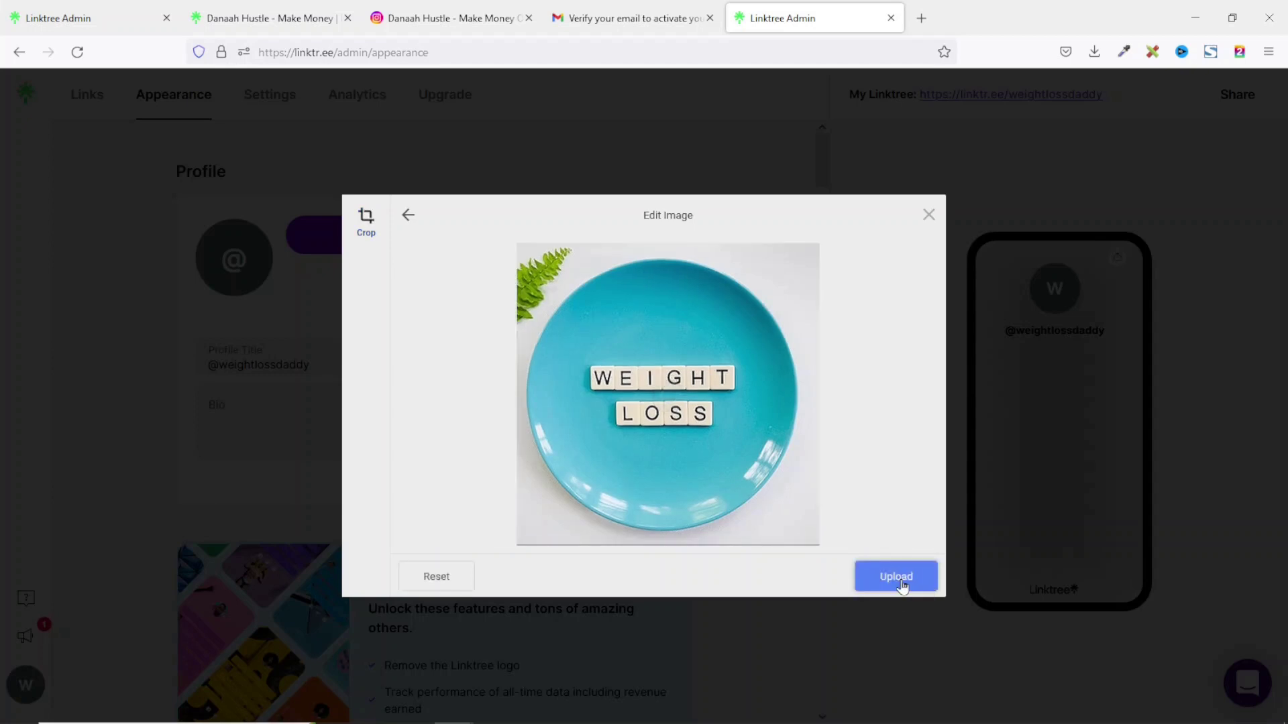
left_click(901, 580)
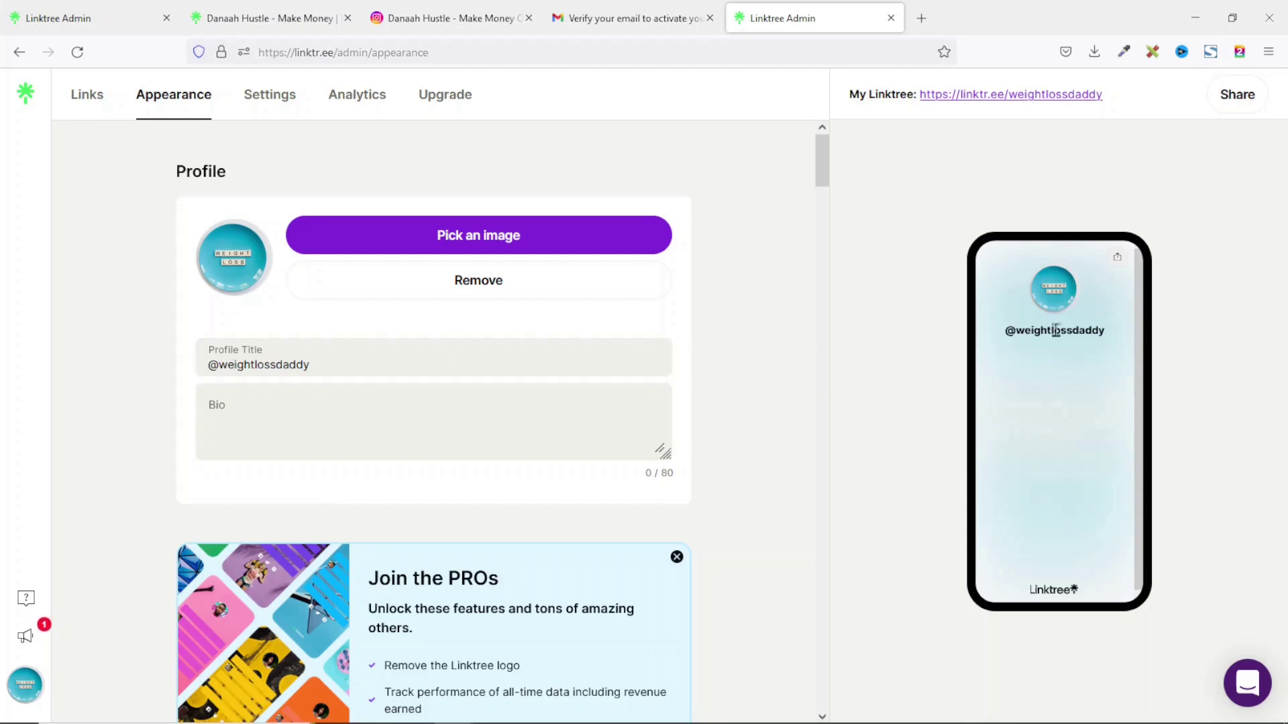
Set the profile title to Weight Loss Daddy and the bio to 'How to loose weight in 30 days!'.
left_click_drag(312, 366, 158, 352)
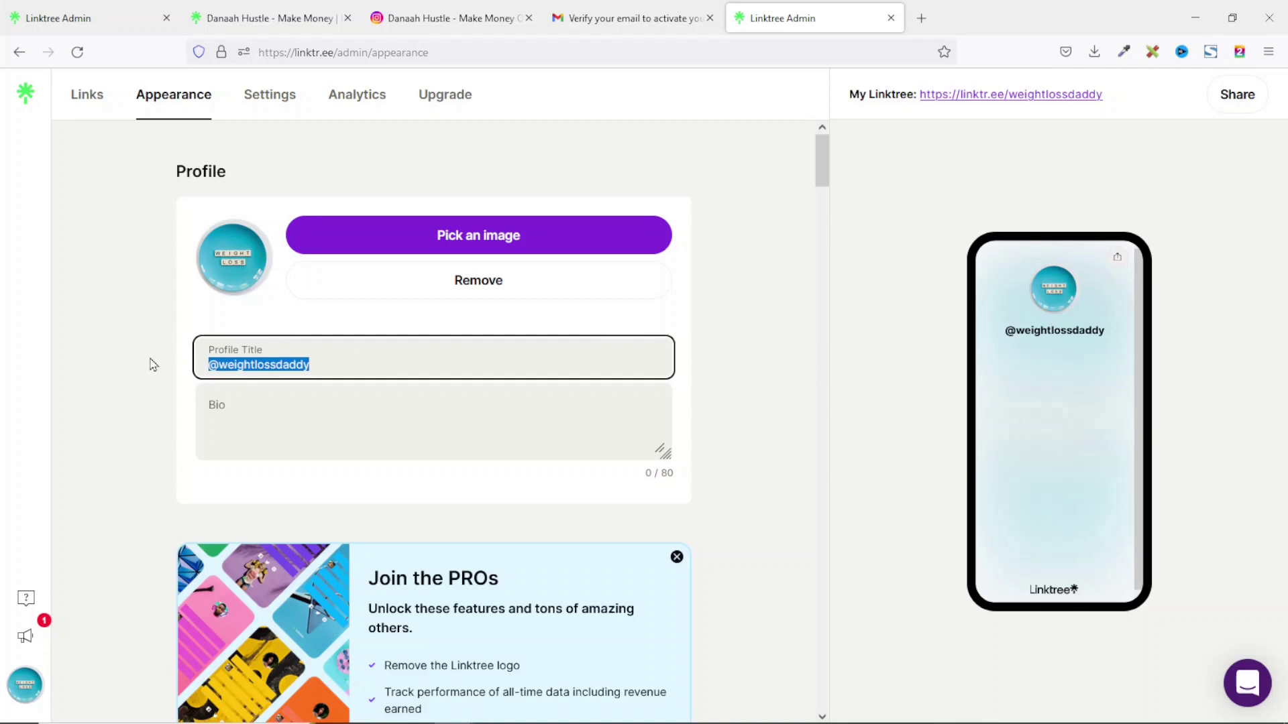
type("Weight Loss Daddy")
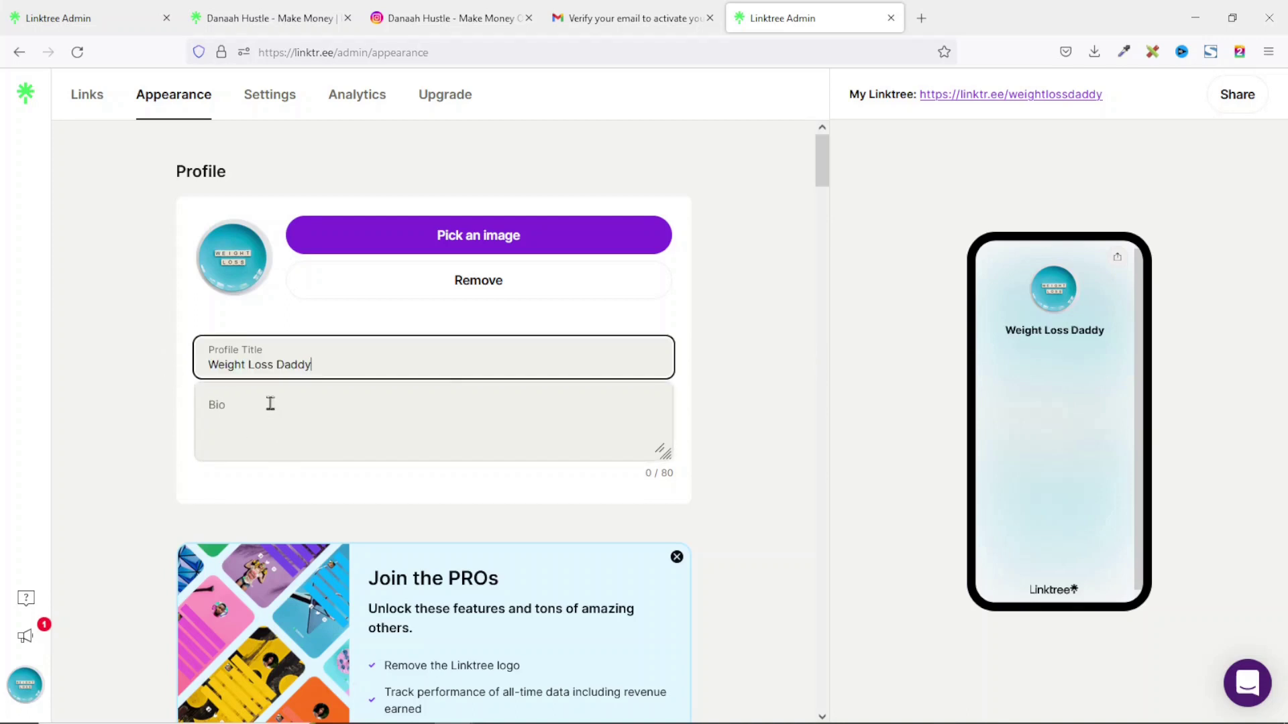
left_click(270, 404)
type("How to loose weight in 30 days!")
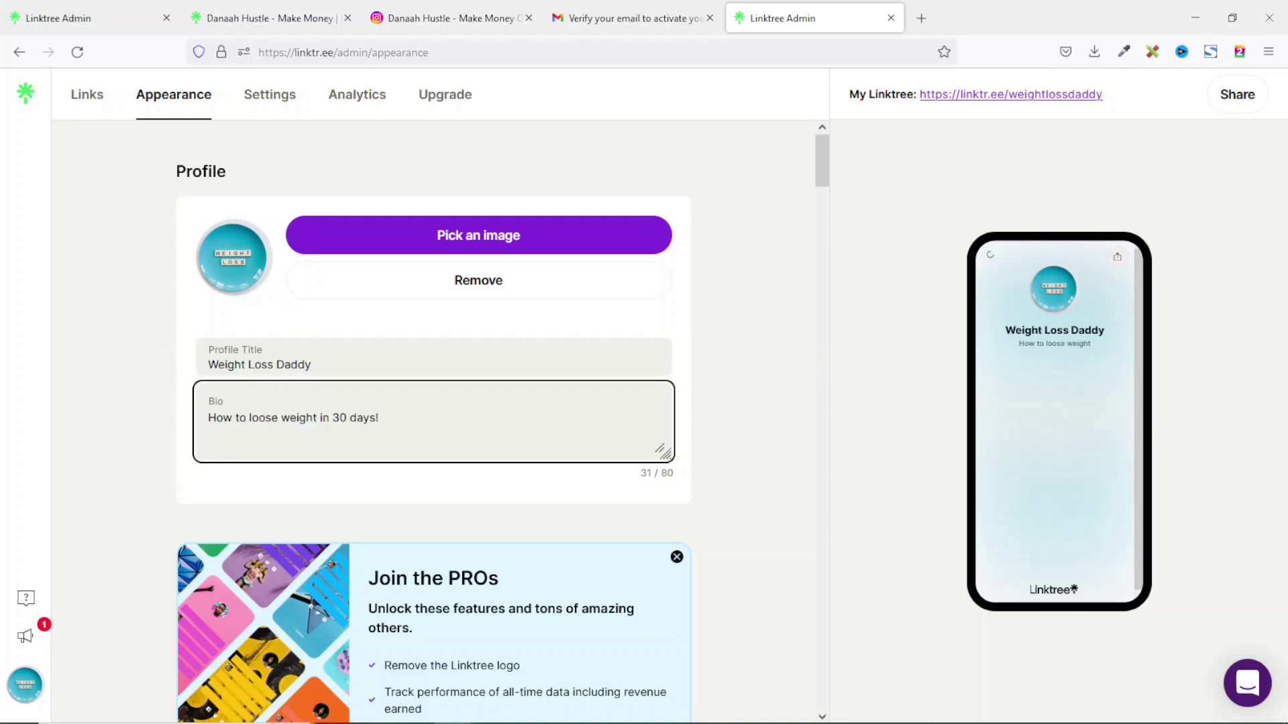
Apply the Noir theme to the page.
scroll(750, 345, "down", 10)
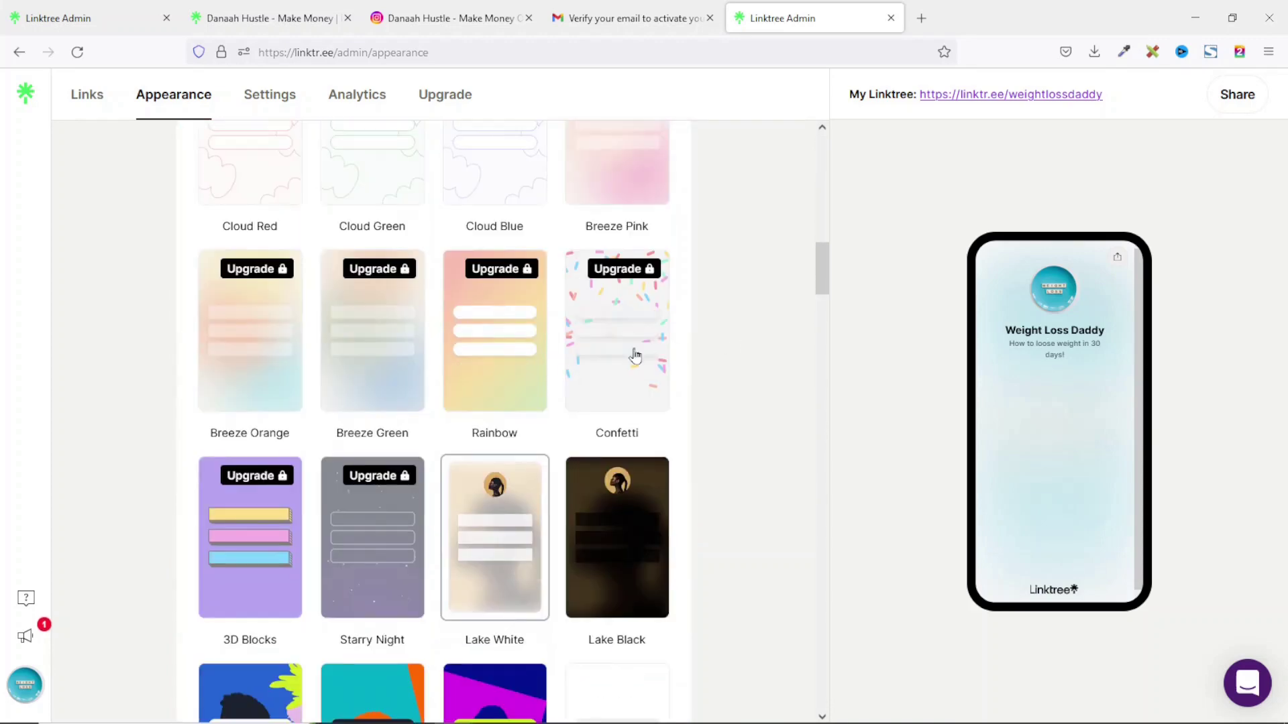
scroll(763, 510, "down", 3)
scroll(769, 527, "up", 2)
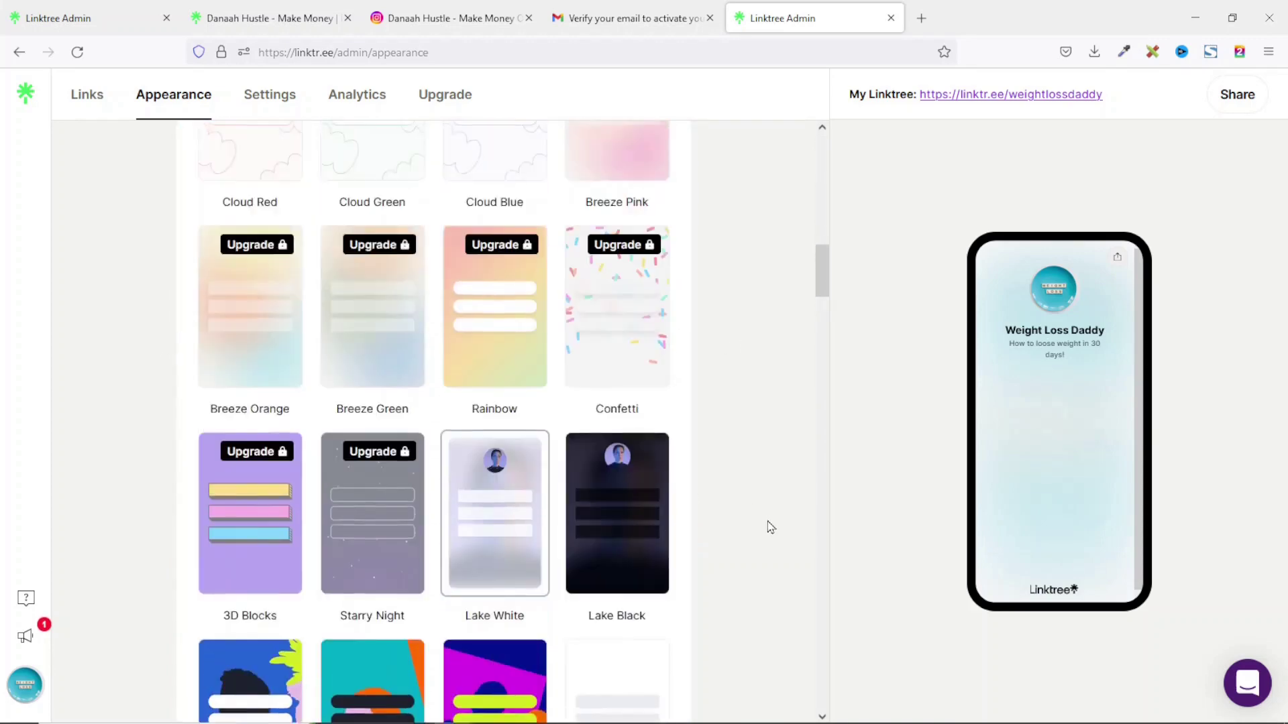
scroll(771, 528, "up", 2)
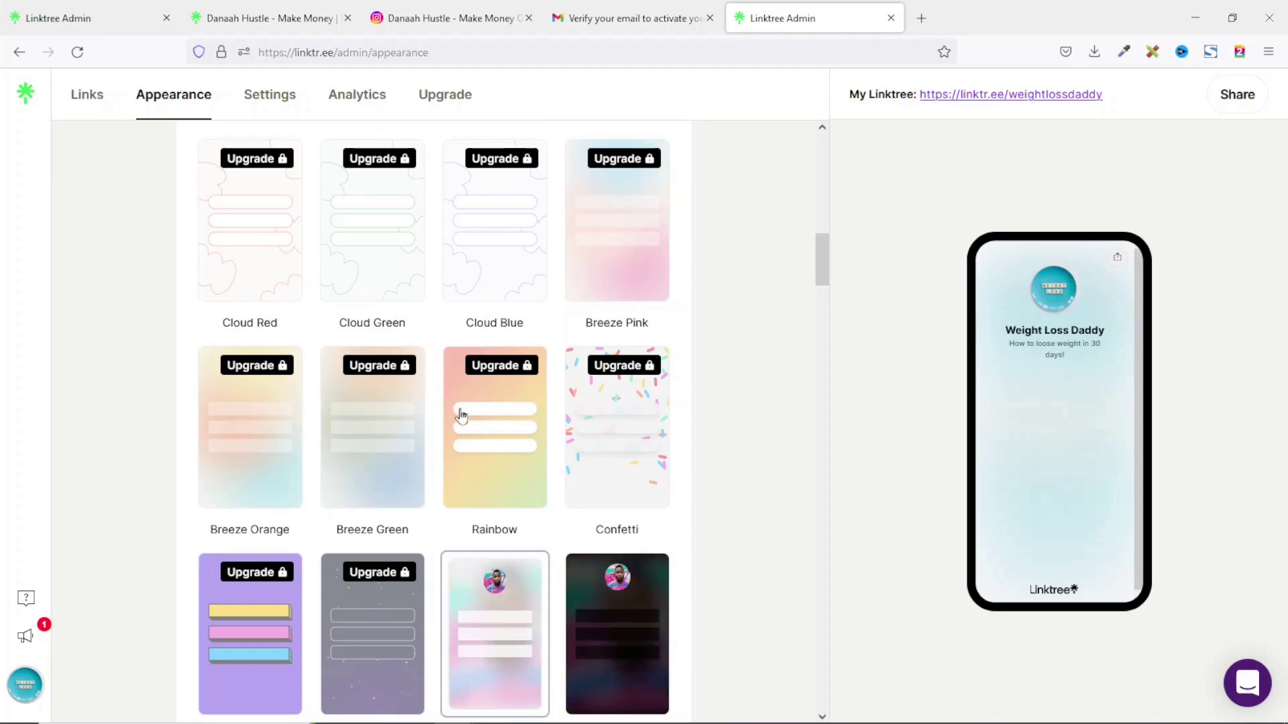
scroll(719, 411, "up", 3)
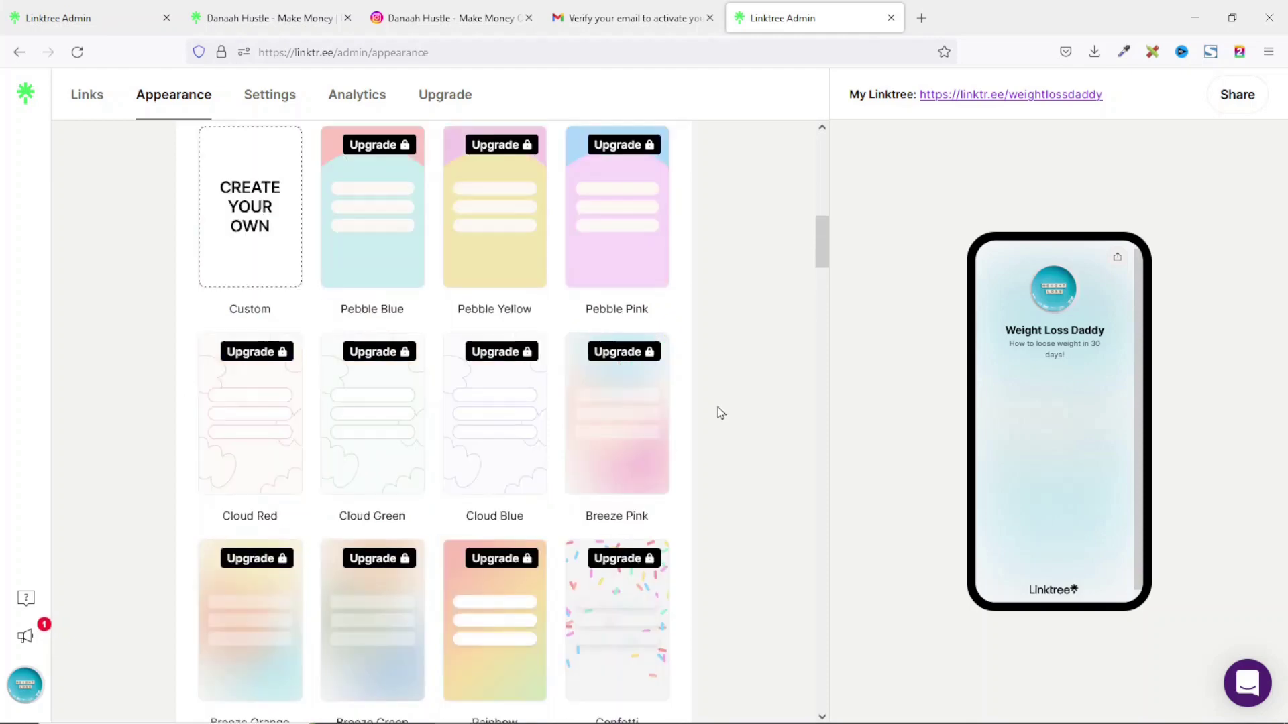
scroll(718, 414, "down", 9)
scroll(715, 426, "down", 7)
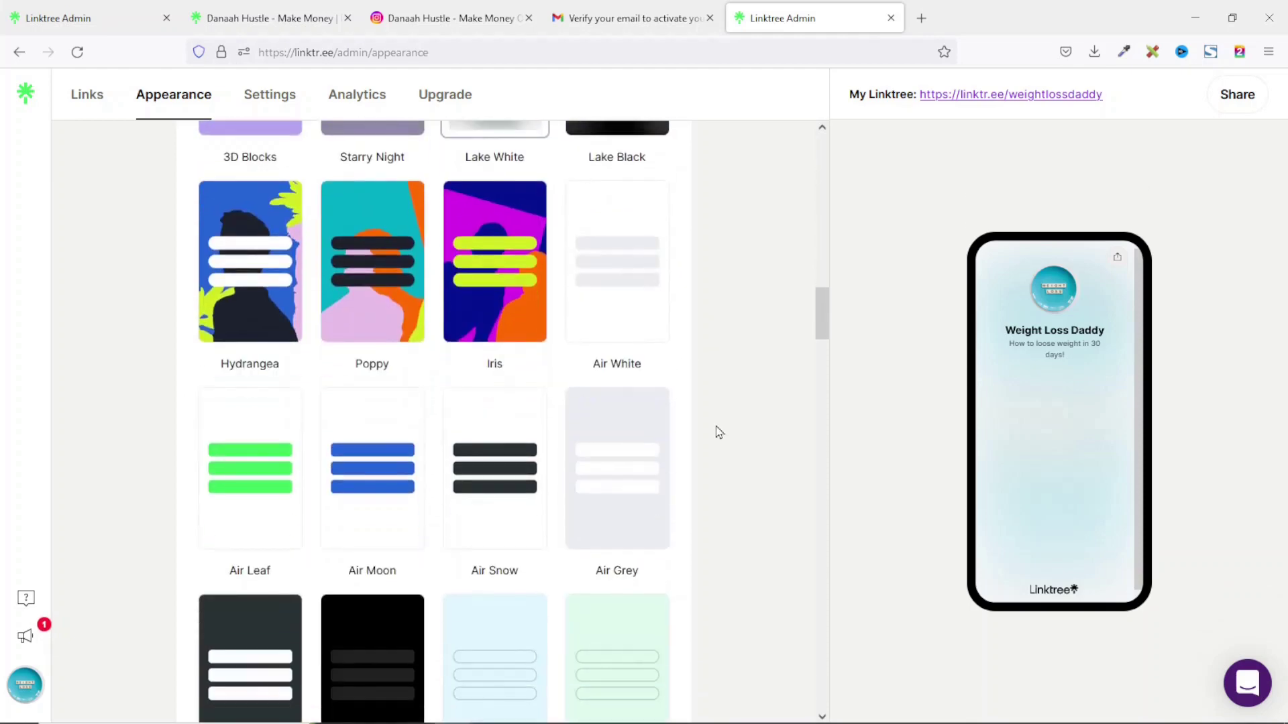
left_click(516, 594)
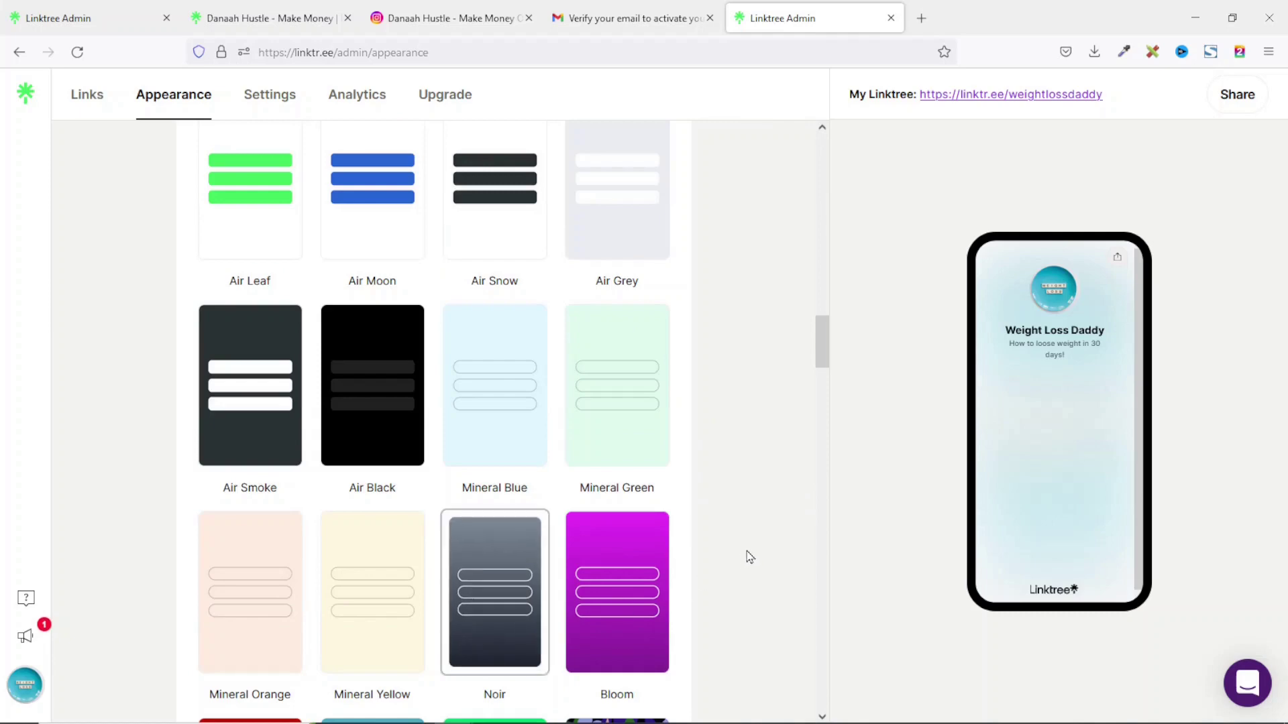
Check the background colour and leave it at #888888.
scroll(749, 556, "down", 17)
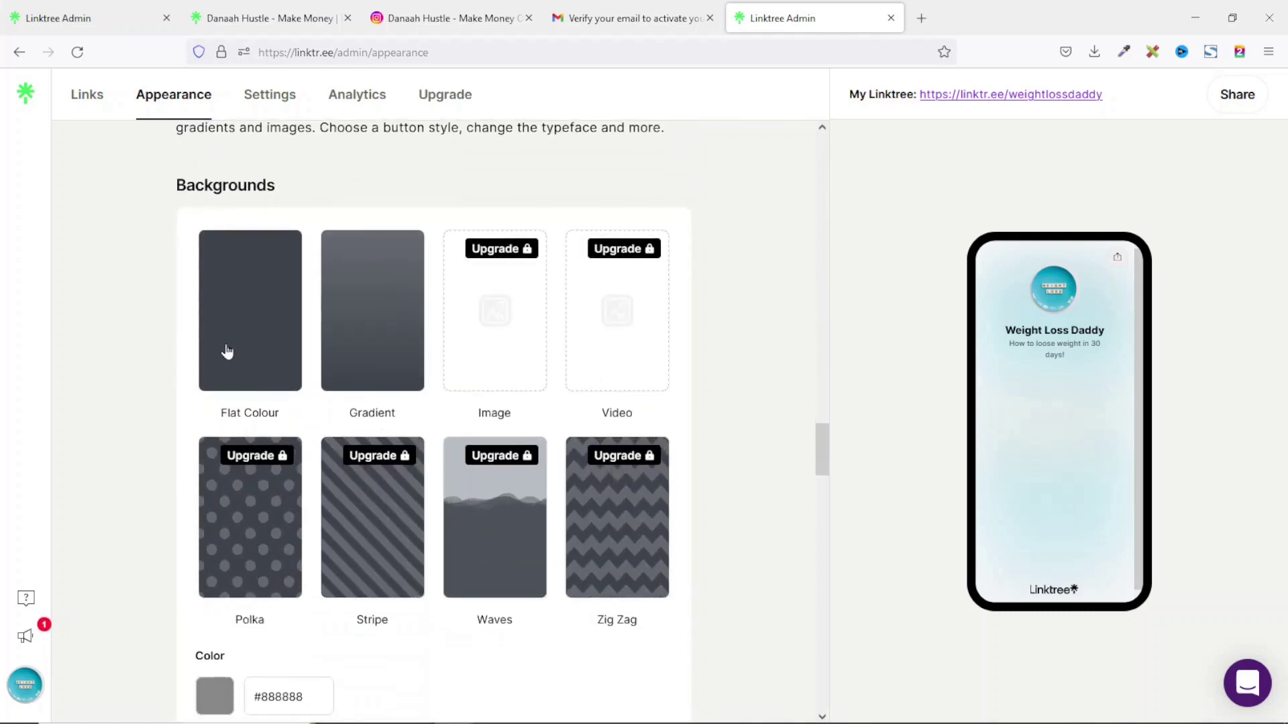
scroll(520, 468, "down", 7)
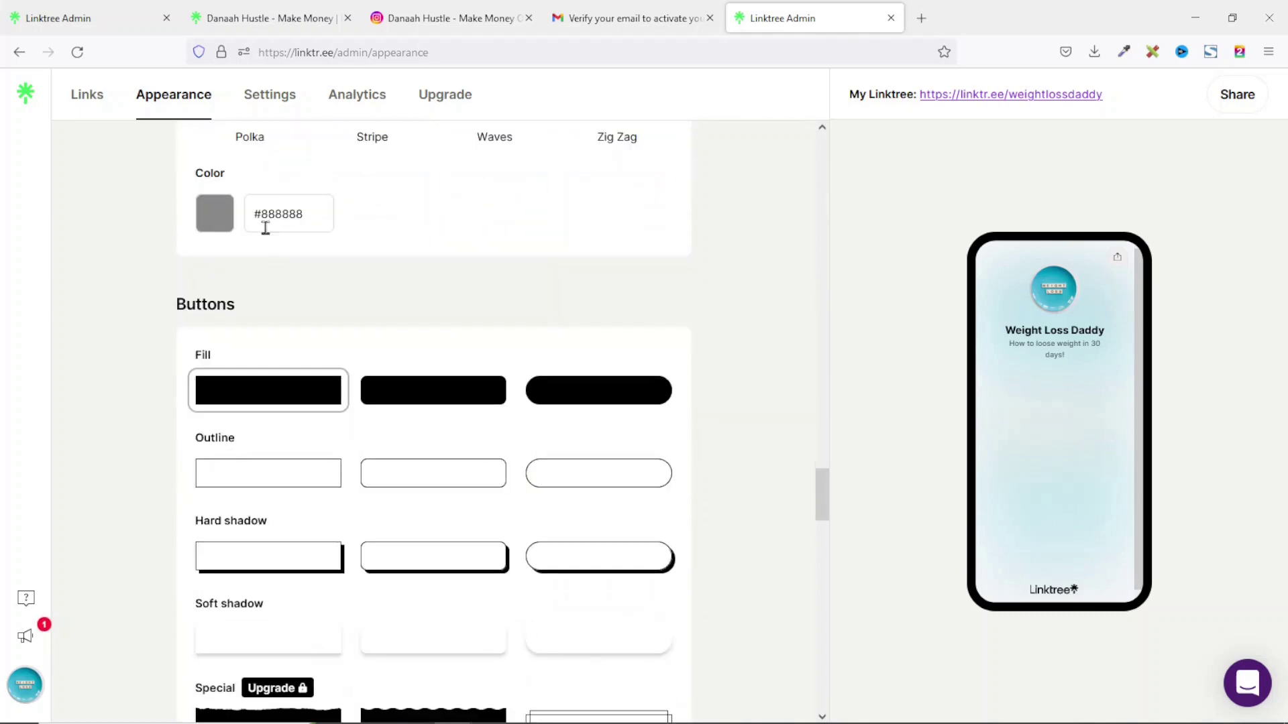
left_click(218, 225)
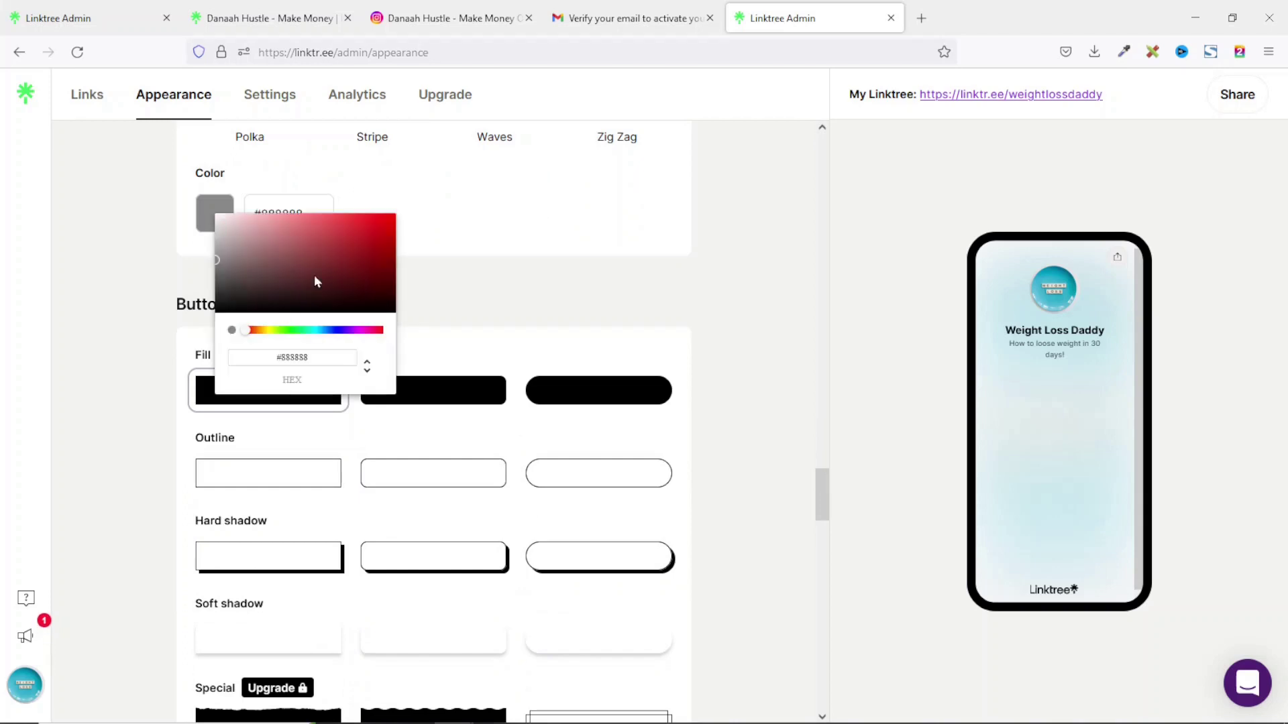
left_click(583, 288)
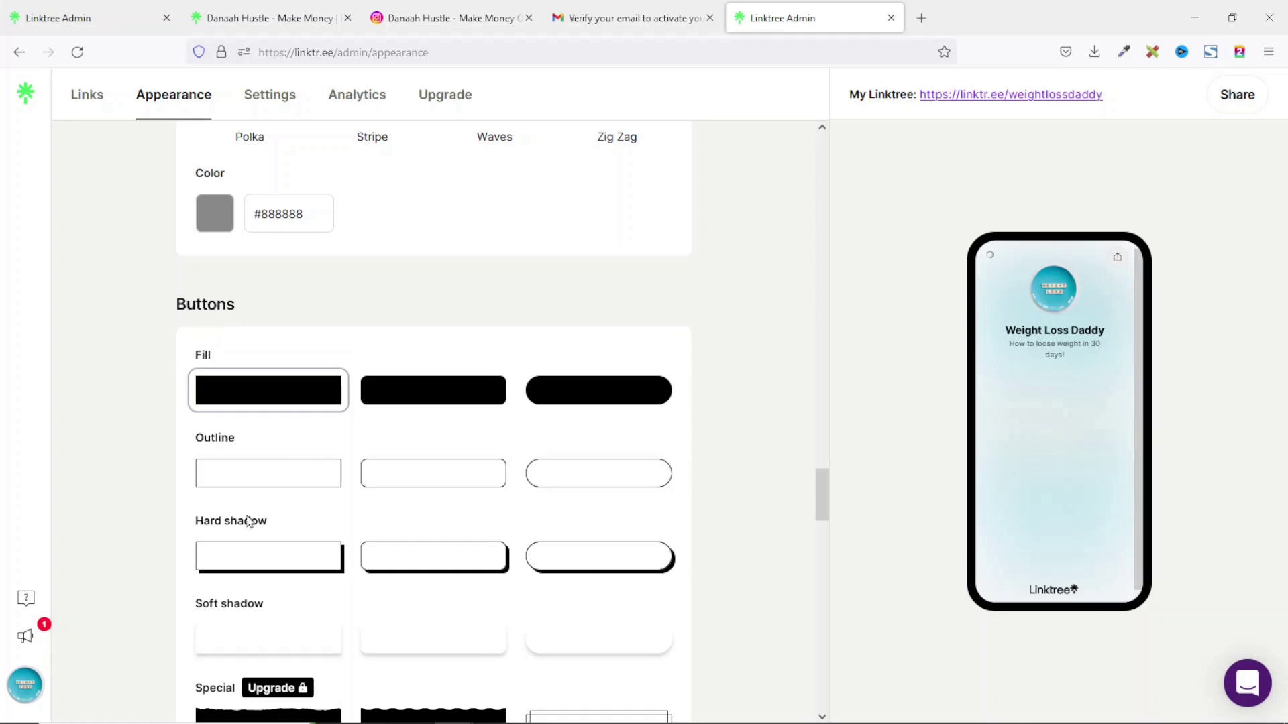
Give the link buttons a rounded hard shadow style.
left_click(428, 562)
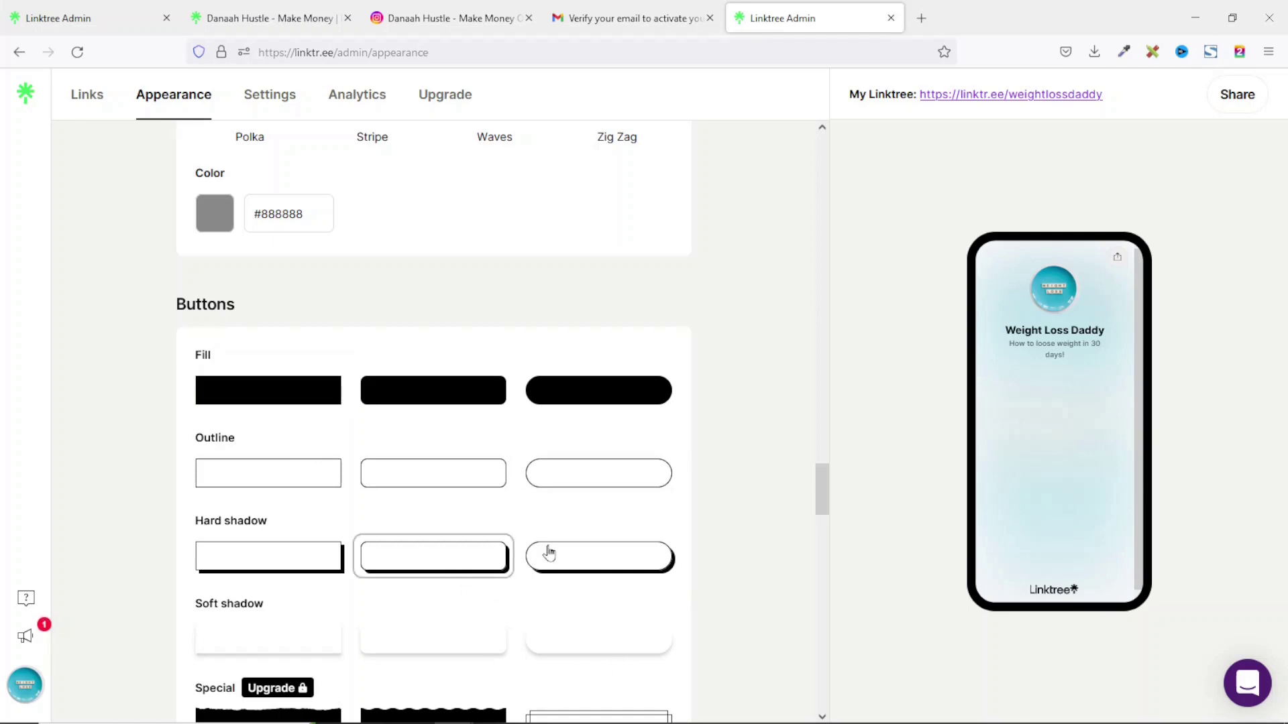
scroll(546, 555, "down", 15)
scroll(486, 481, "down", 12)
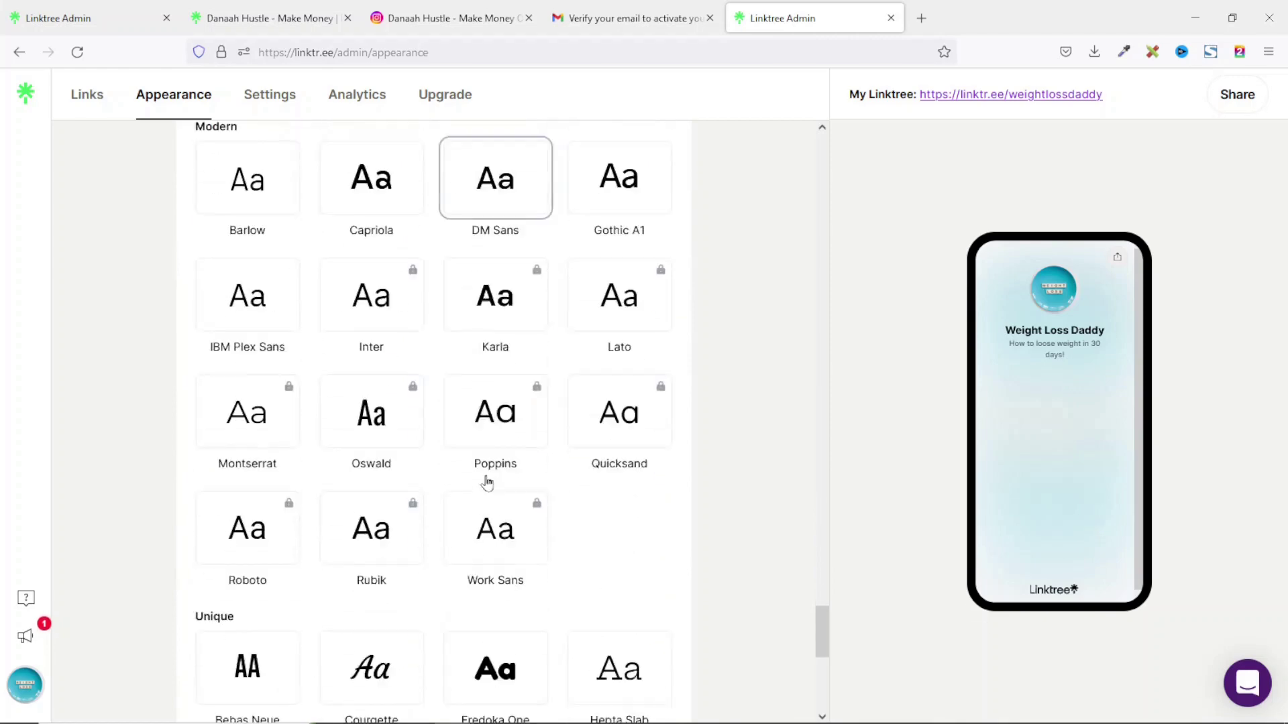
scroll(627, 667, "up", 10)
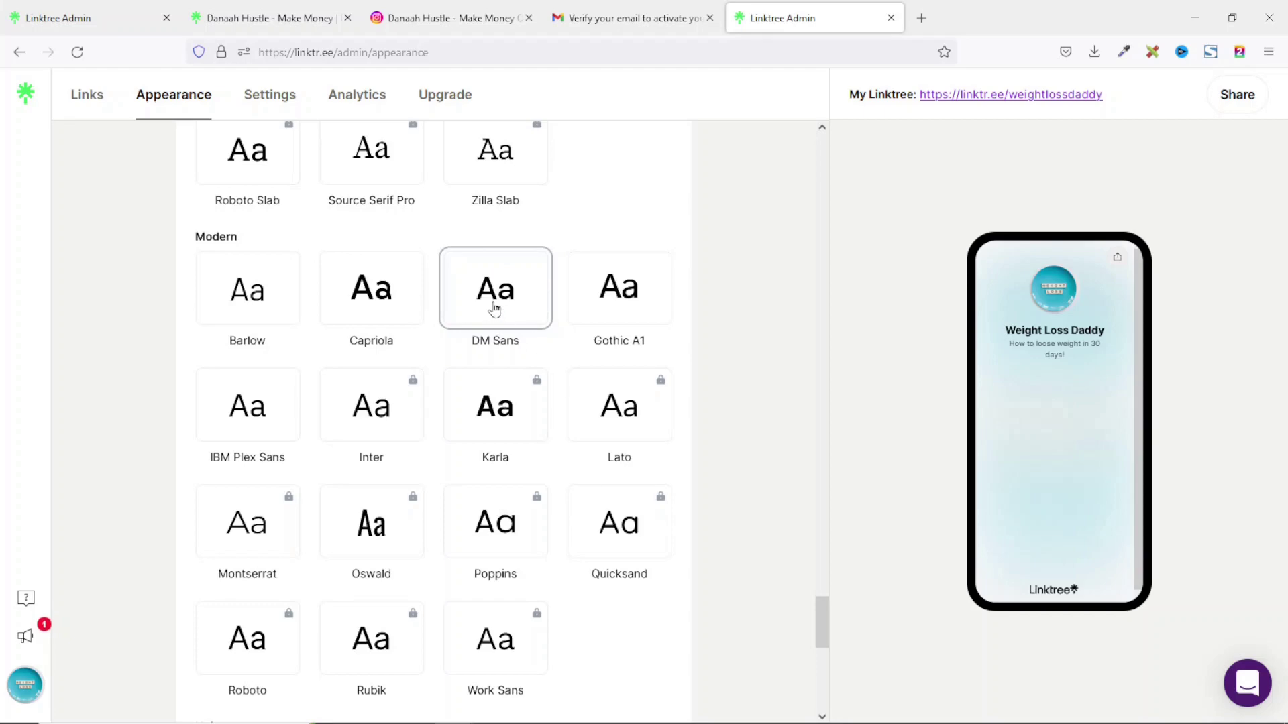
scroll(690, 492, "up", 15)
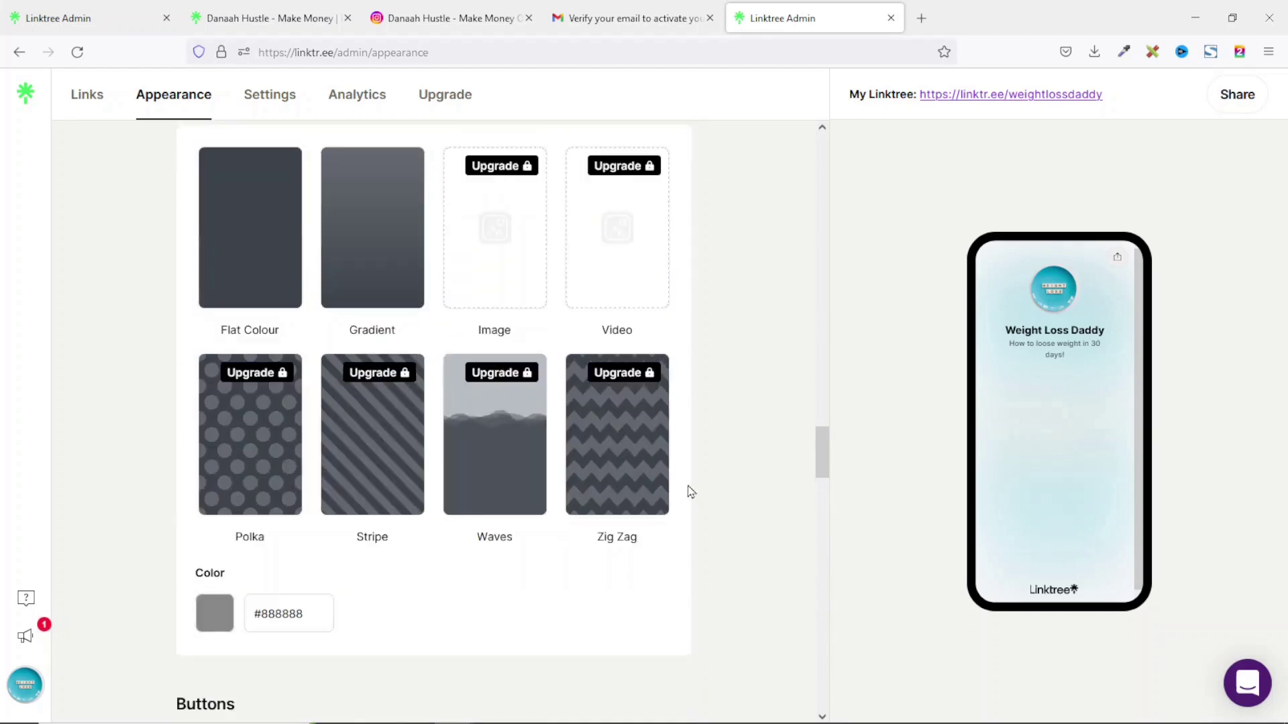
scroll(691, 492, "up", 15)
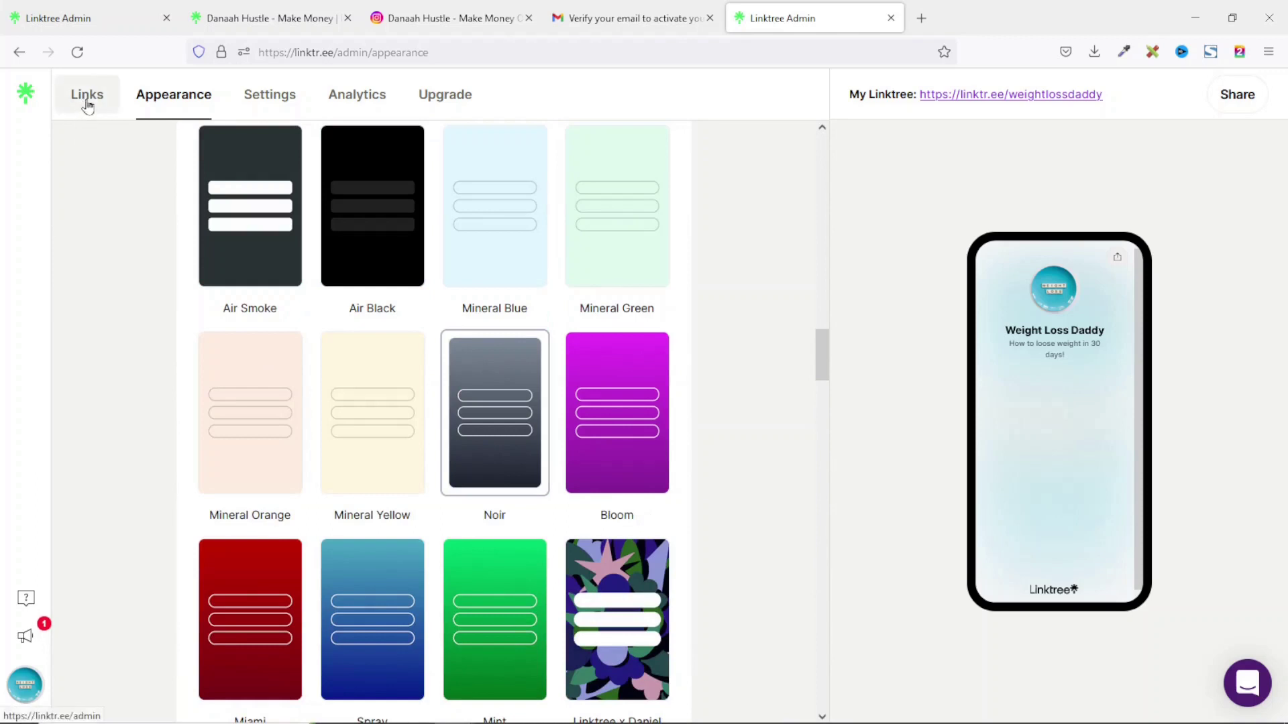
left_click(87, 101)
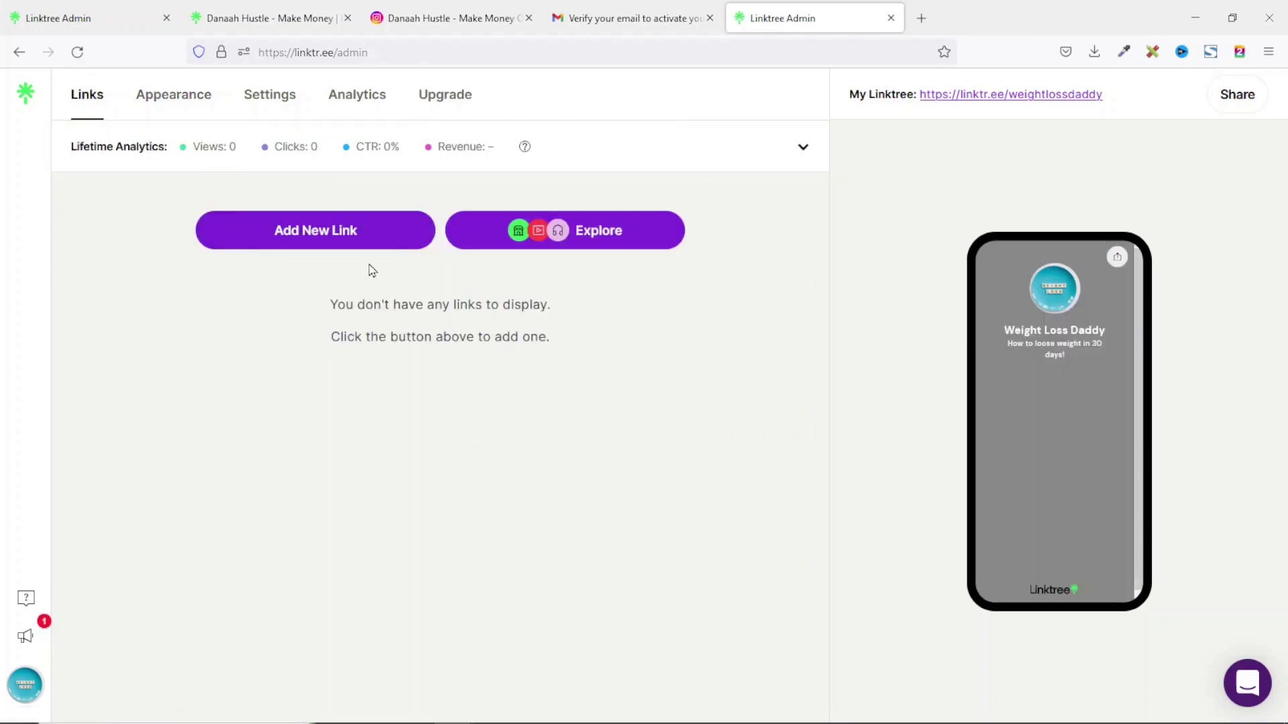
Add an enabled link 'Get Tips on Weight Loss Here' pointing to the YouTube channel.
left_click(310, 235)
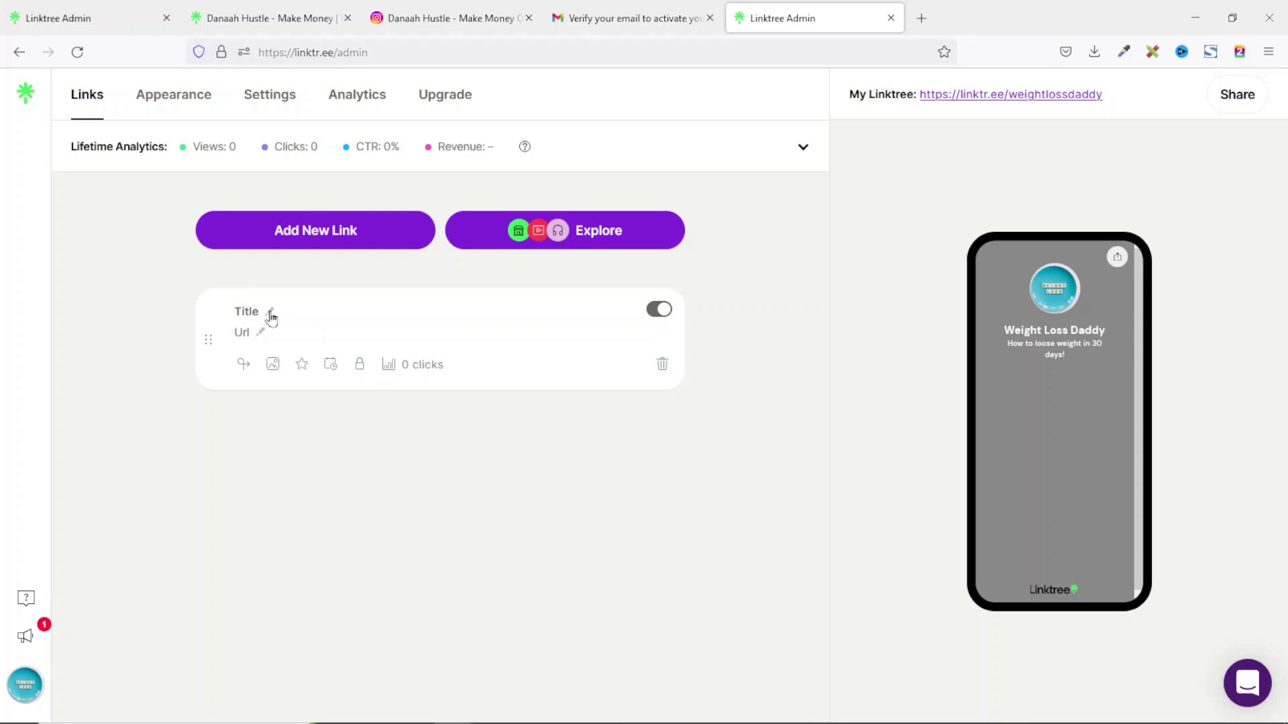
left_click(270, 313)
type("Get Tips on Weight Loss Here")
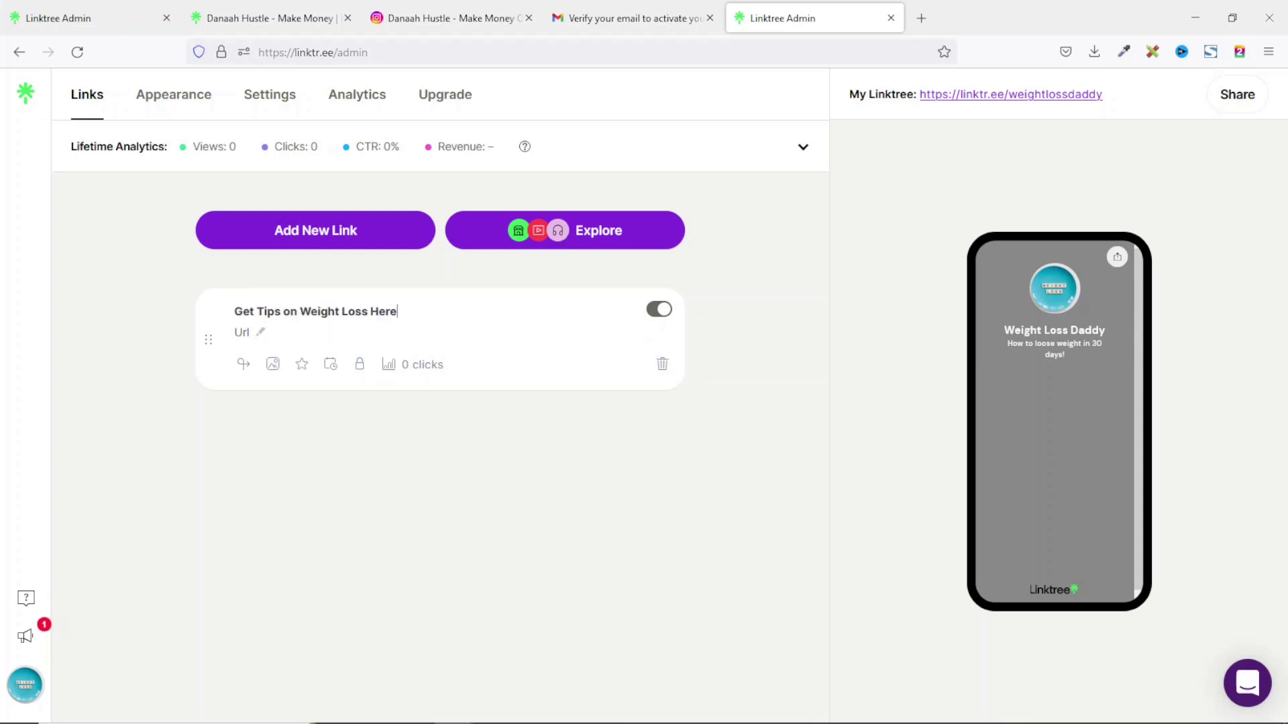
key("Return")
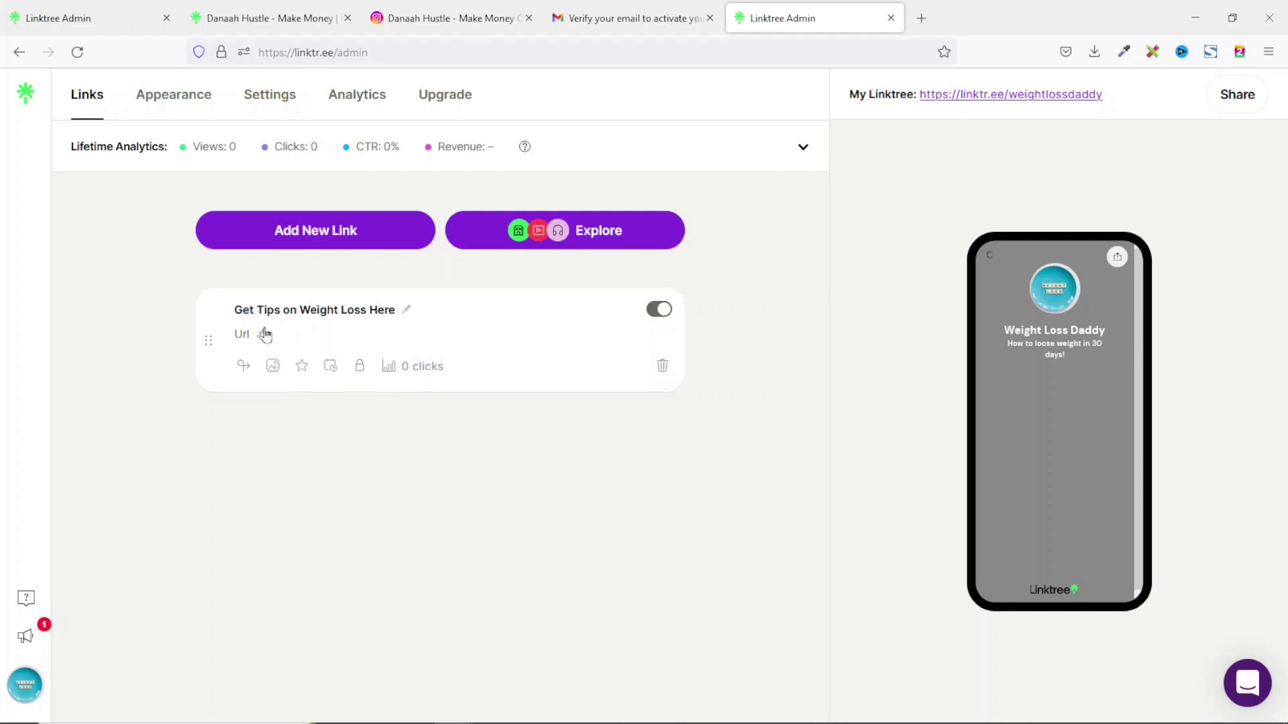
left_click(263, 334)
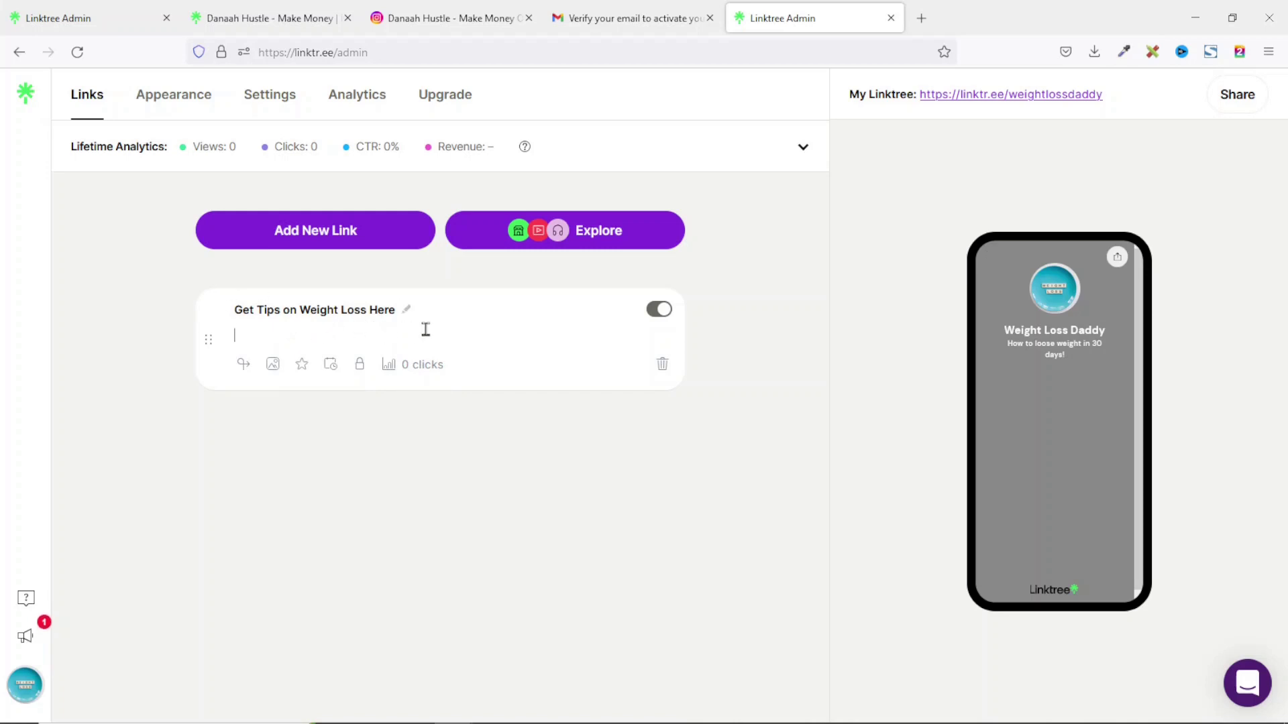
type("https://www.youtube.com/danaahhustle")
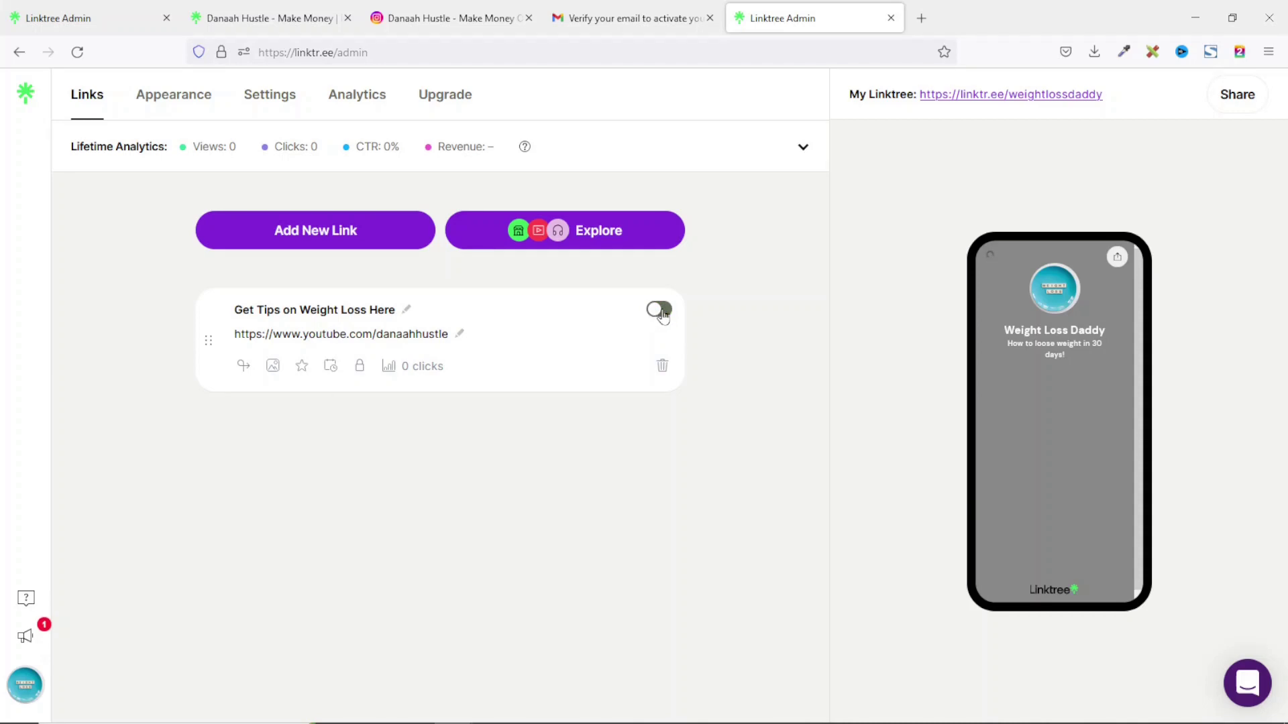
left_click(660, 312)
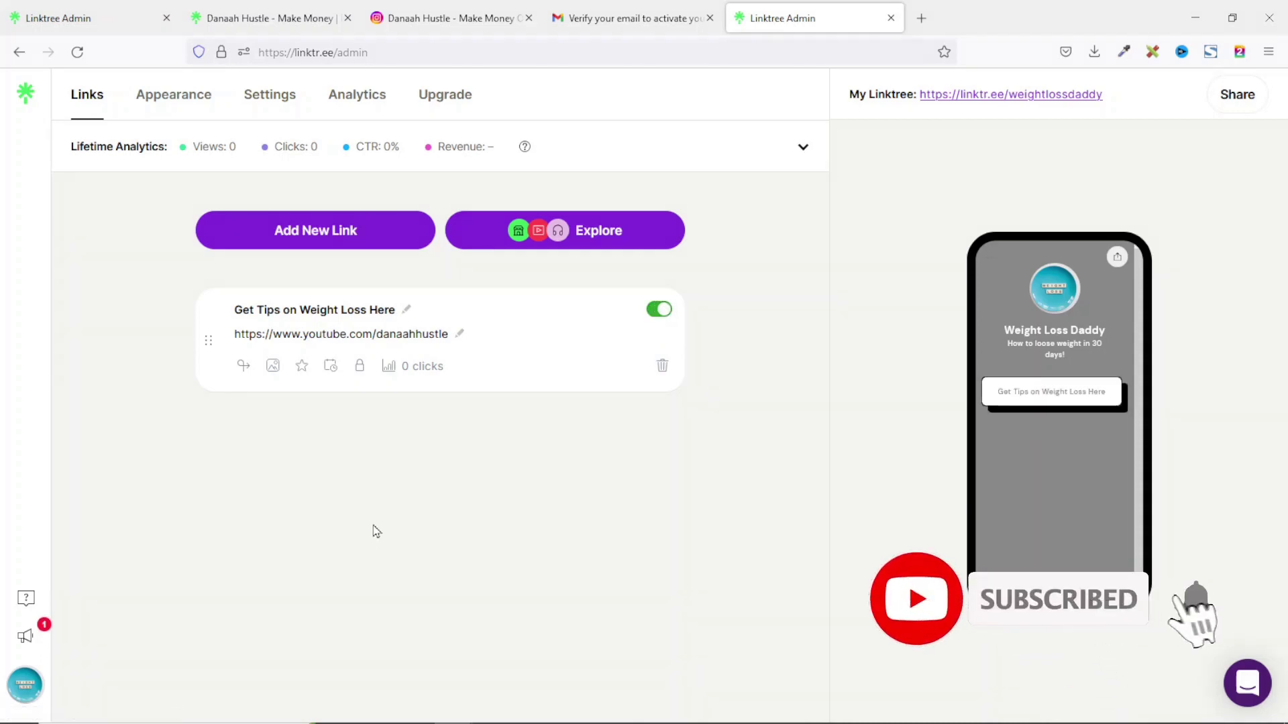
left_click(306, 232)
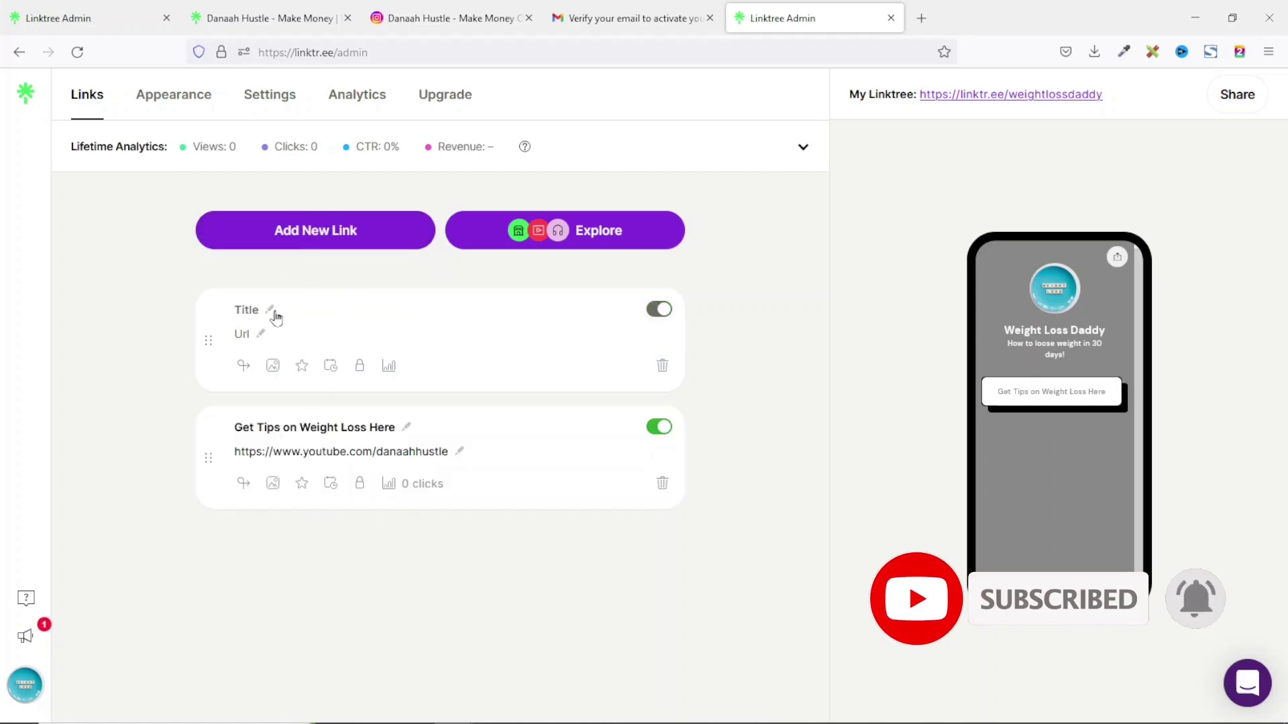
left_click(287, 313)
type("Loose Weight in Just 21 Days!")
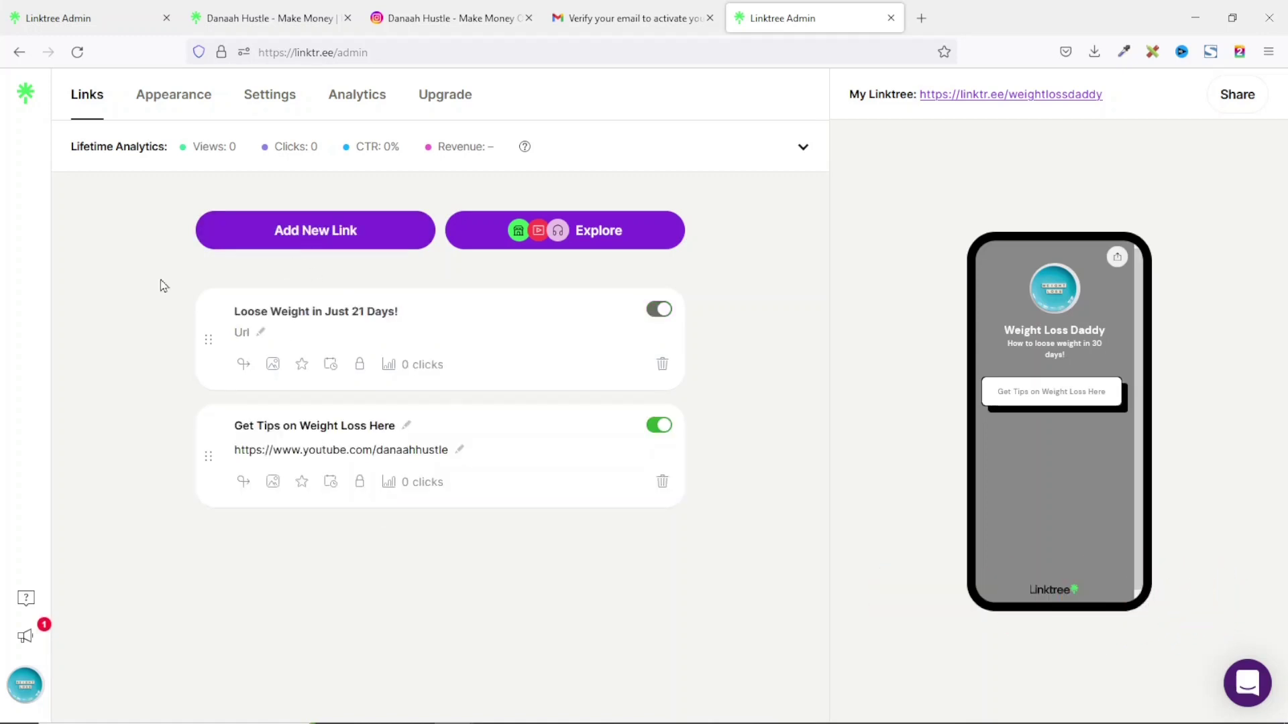
left_click(260, 333)
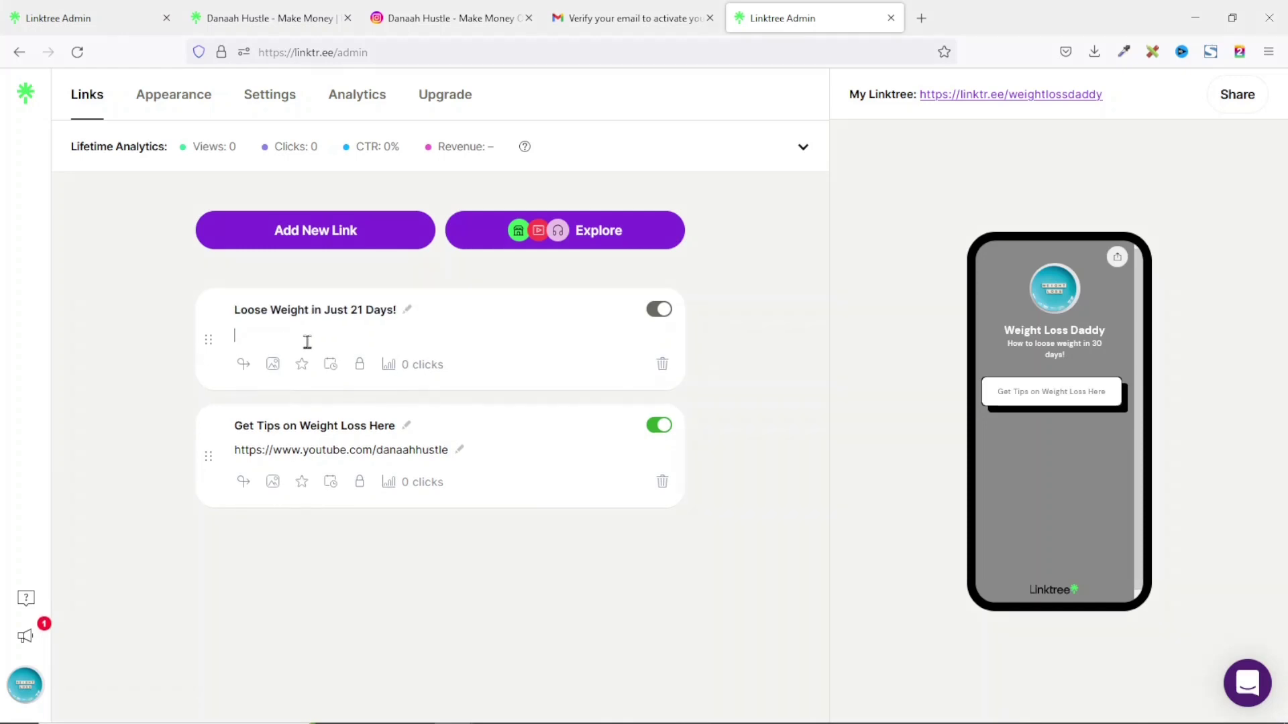
type("https://bit.ly/3z6vew3")
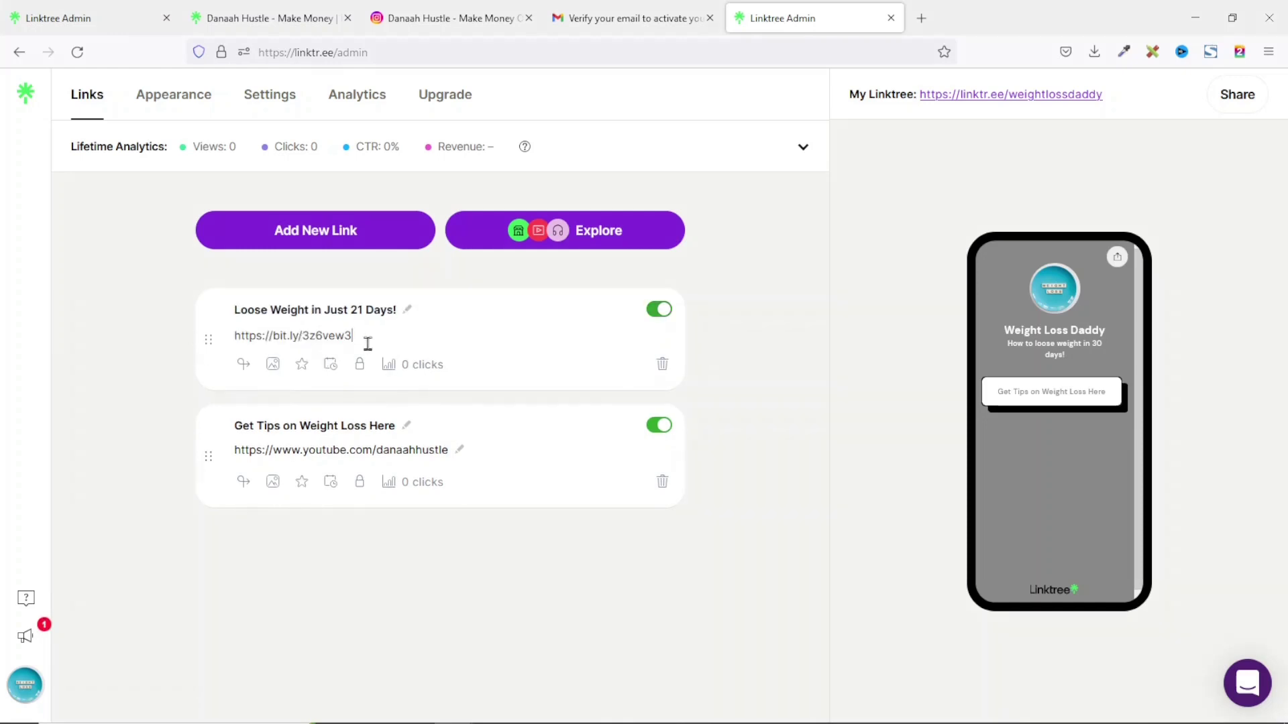
Enable the Loose Weight link and drag Get Tips on Weight Loss Here above it.
left_click(660, 310)
left_click(660, 310)
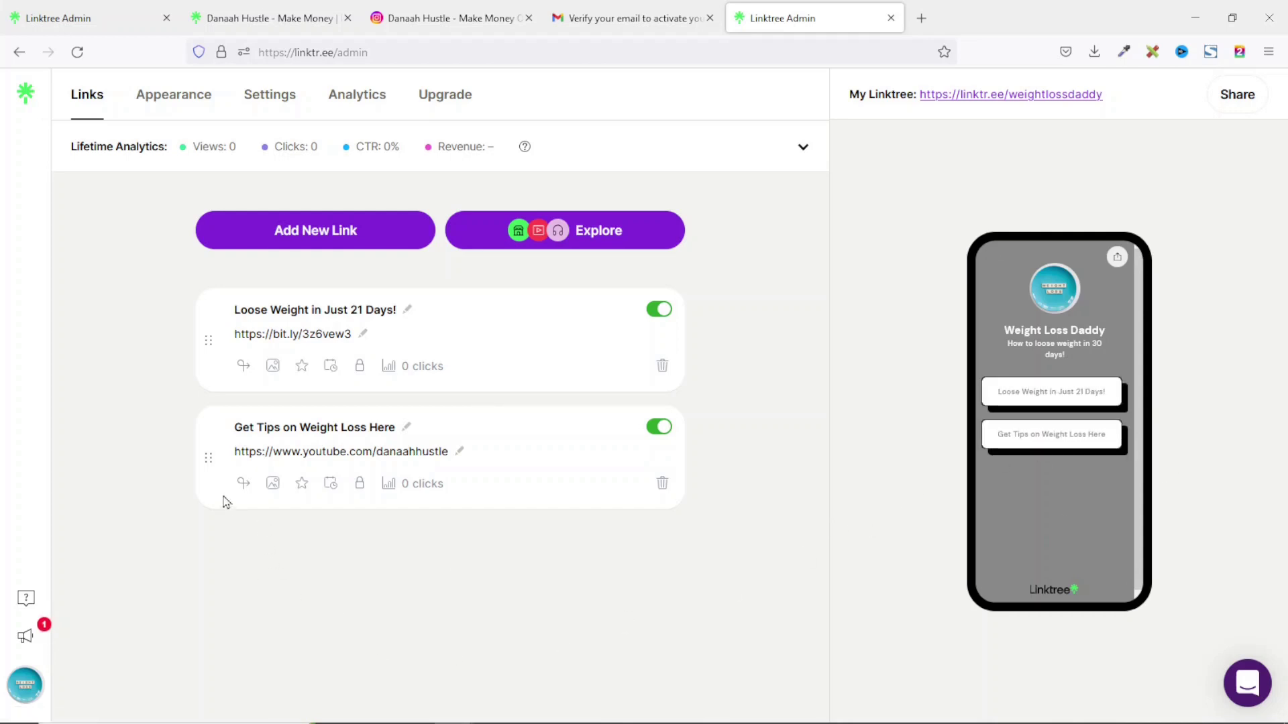
left_click_drag(210, 460, 211, 340)
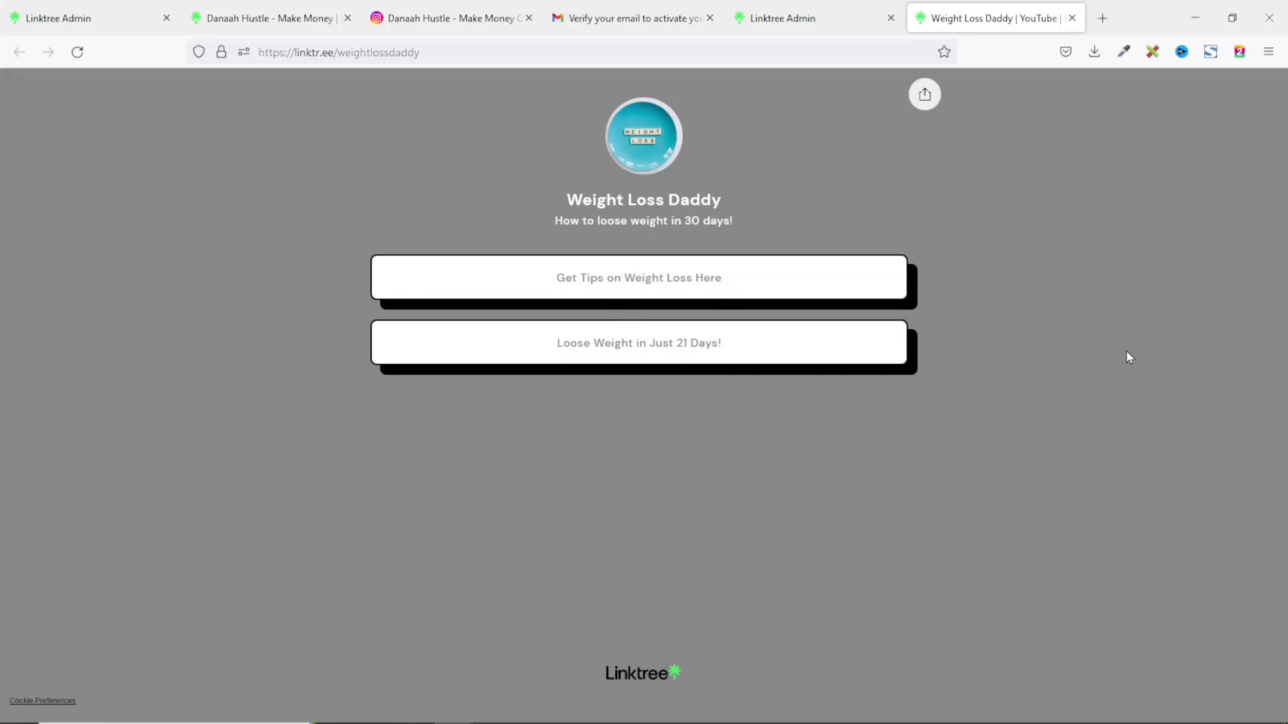
Copy the public Weight Loss Daddy Linktree address from the admin page and return to Instagram.
key("ctrl+shift+Tab")
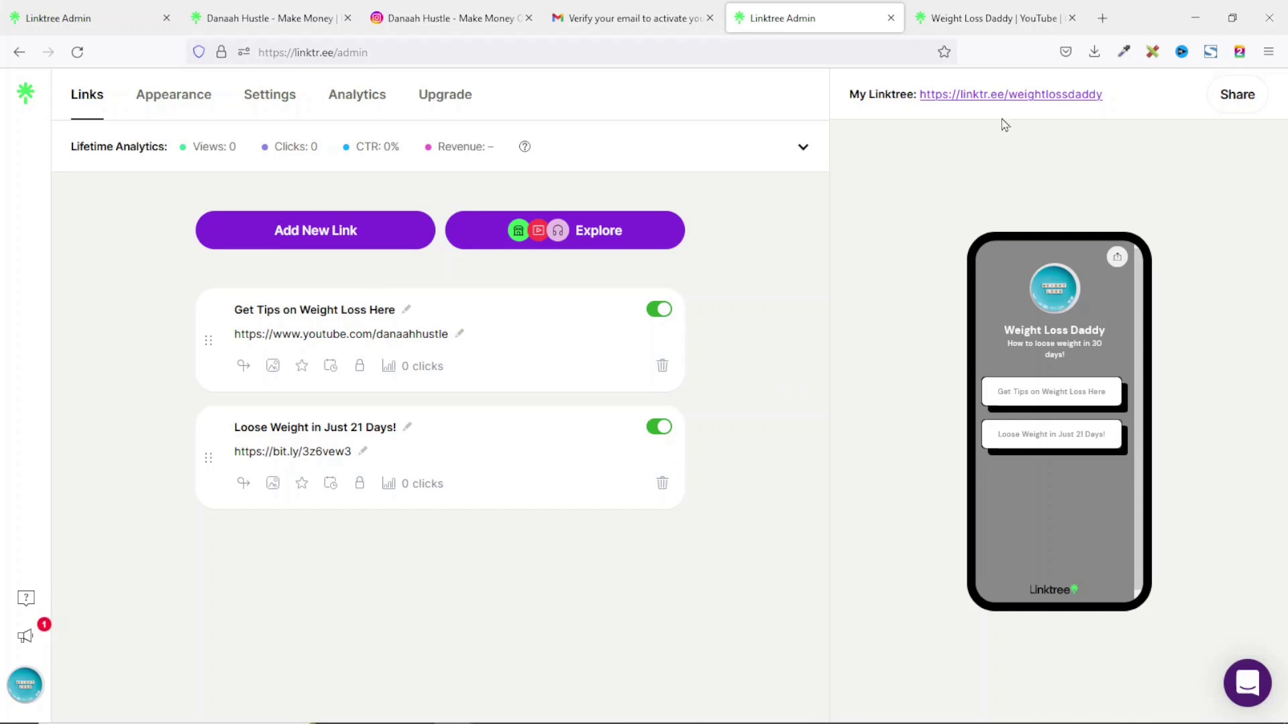
right_click(1020, 98)
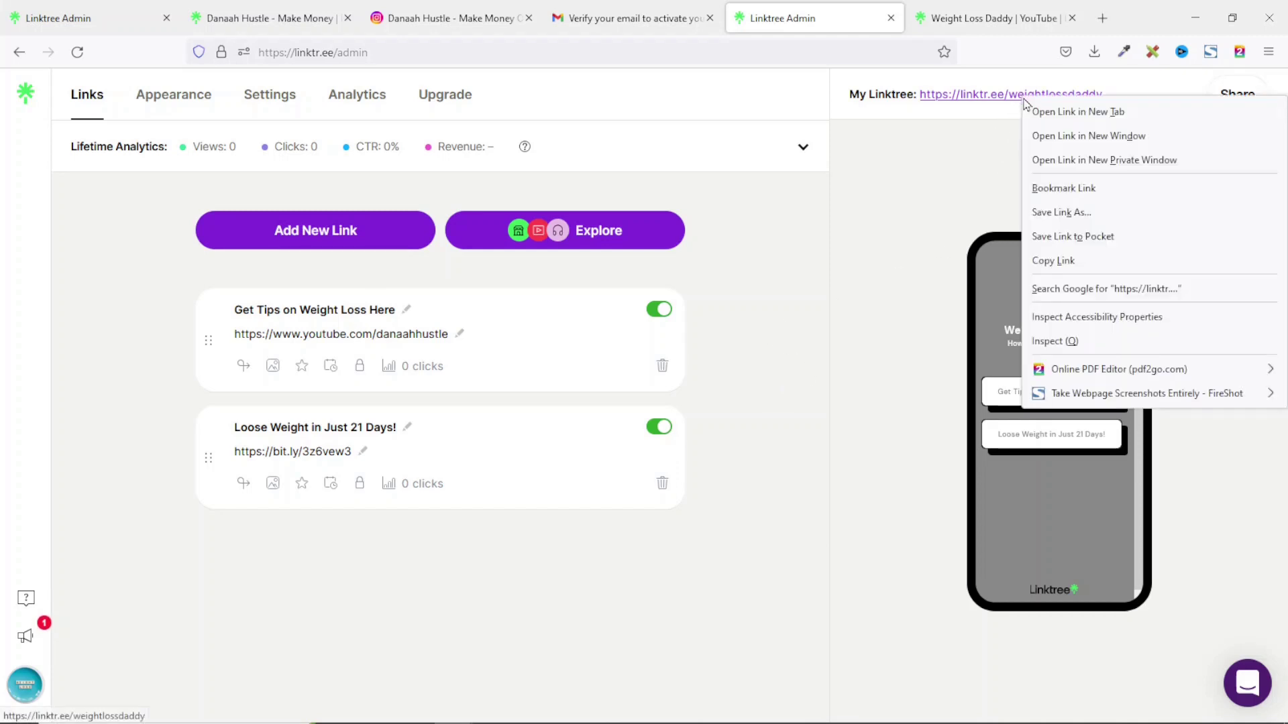
left_click(1057, 266)
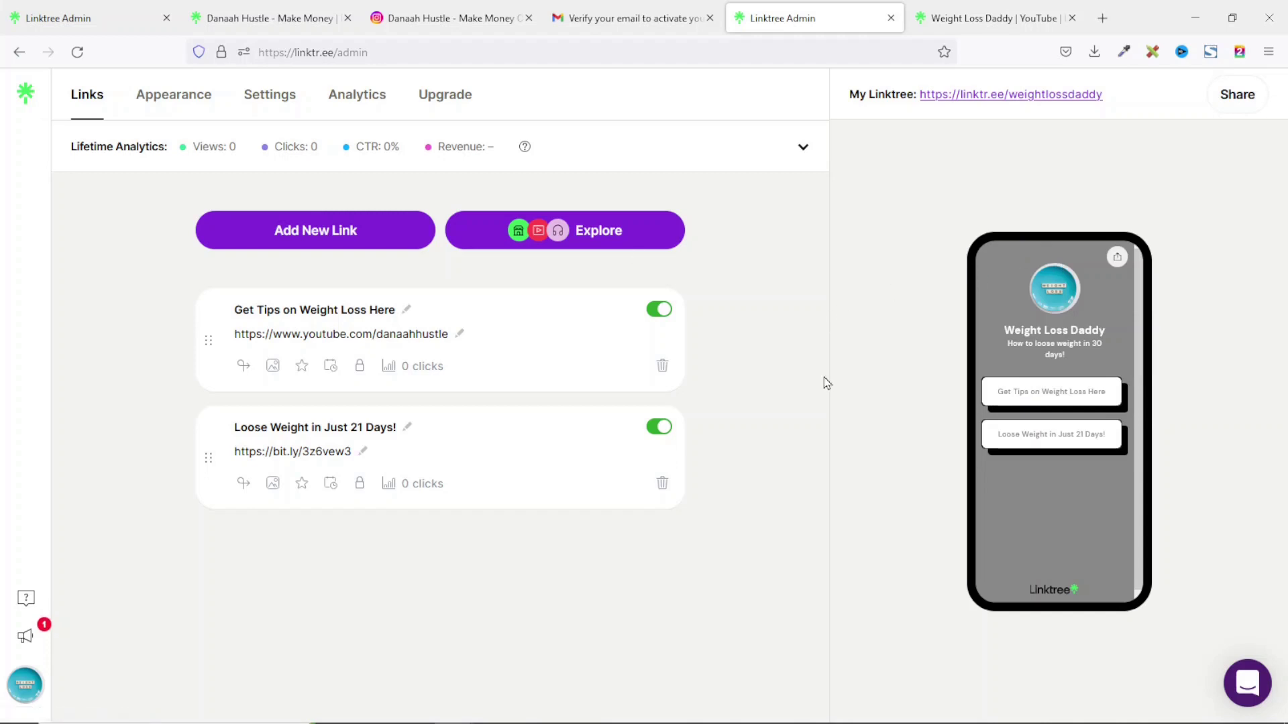
left_click(441, 20)
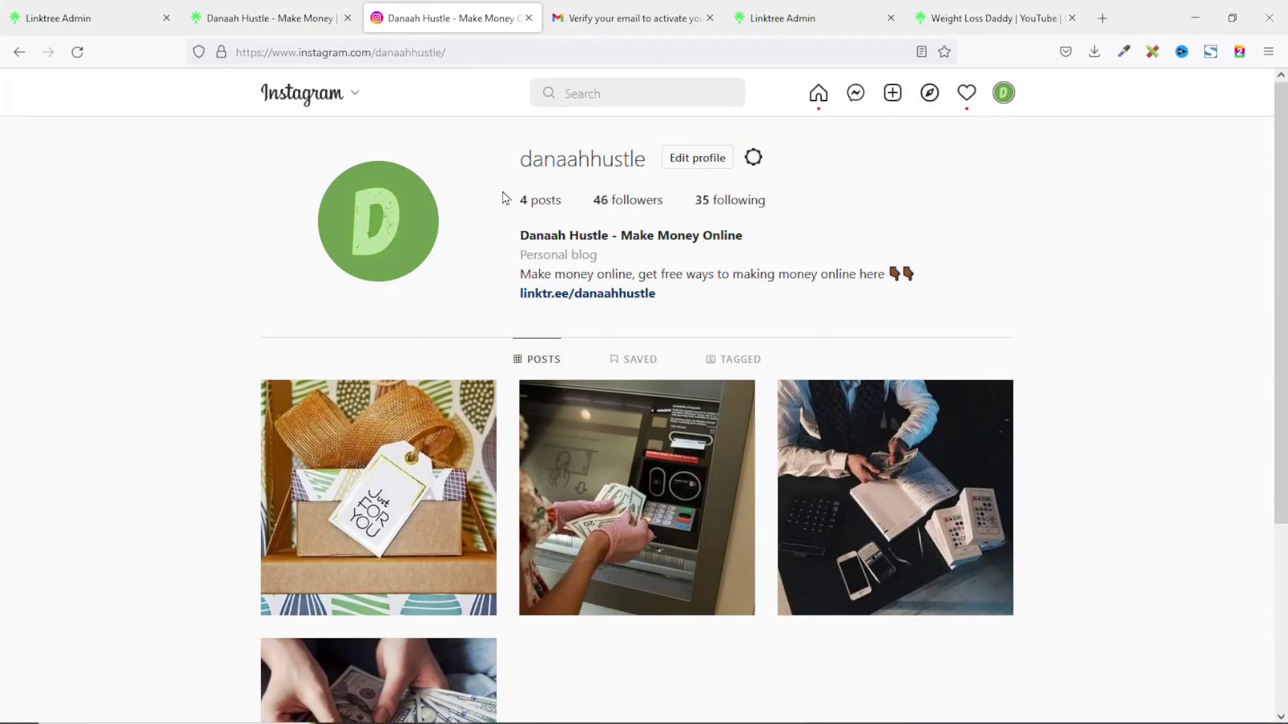
left_click(705, 168)
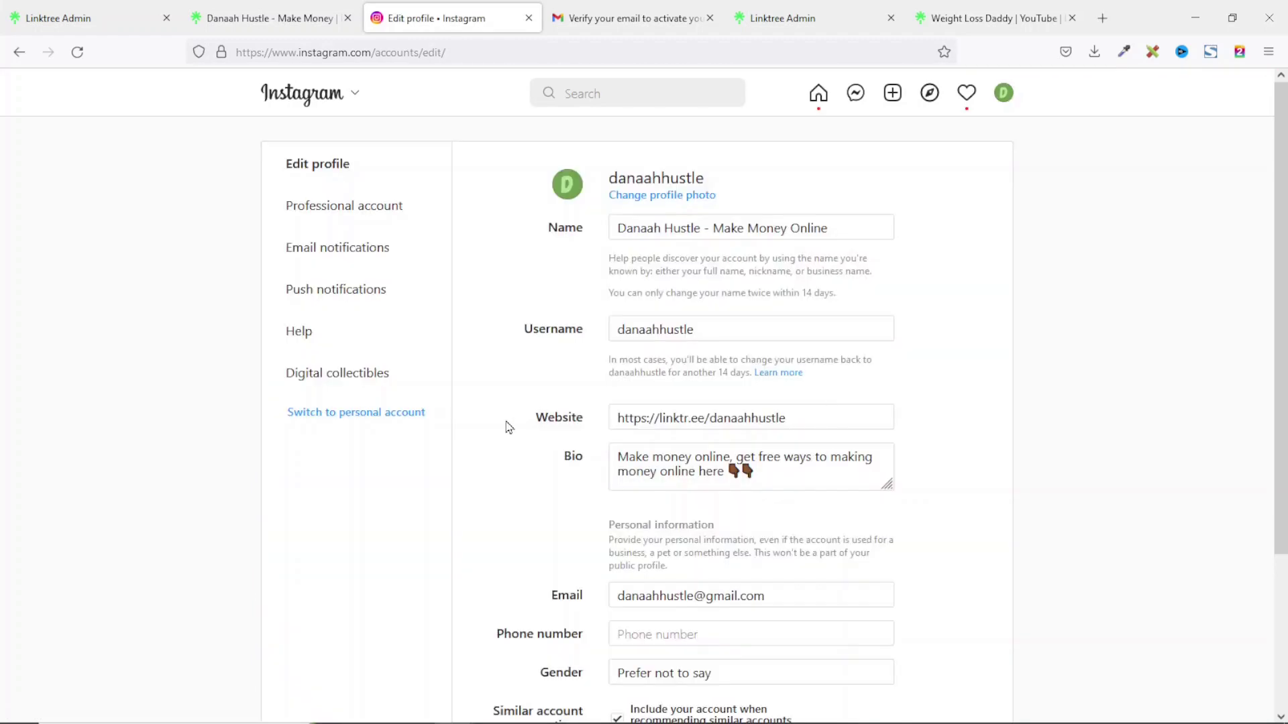
left_click_drag(811, 420, 599, 422)
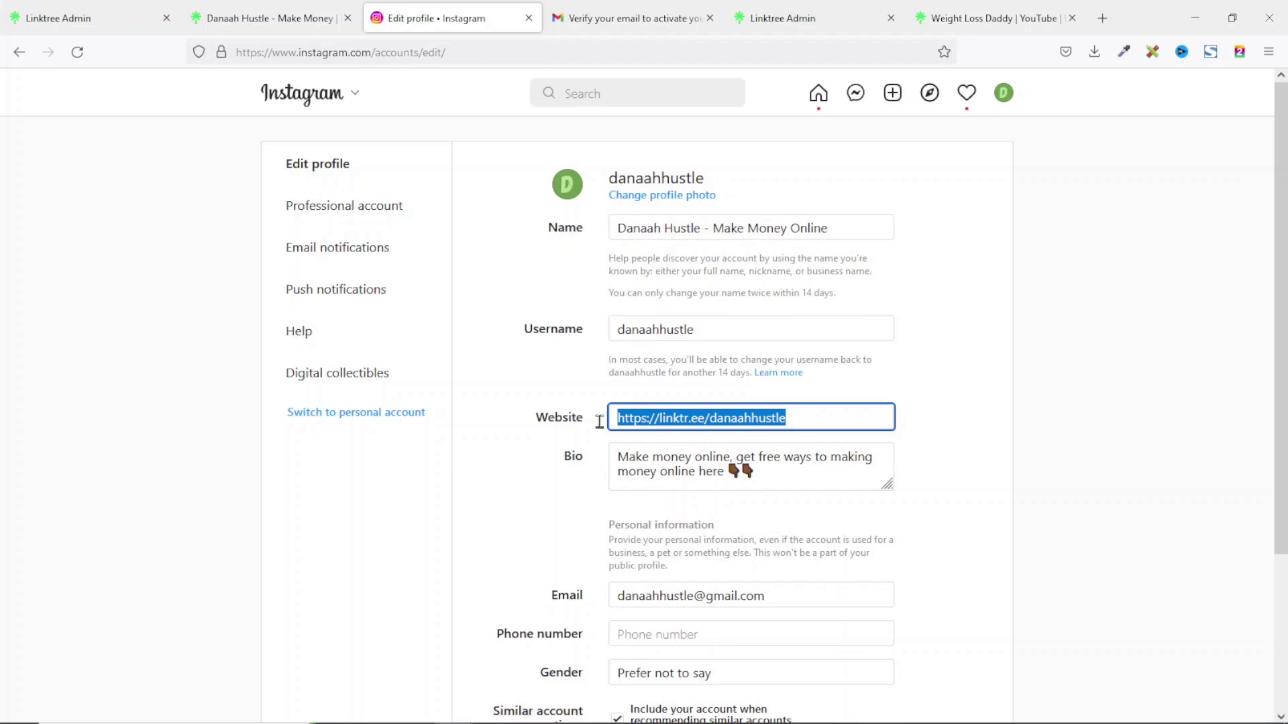
key("BackSpace")
key("ctrl+v")
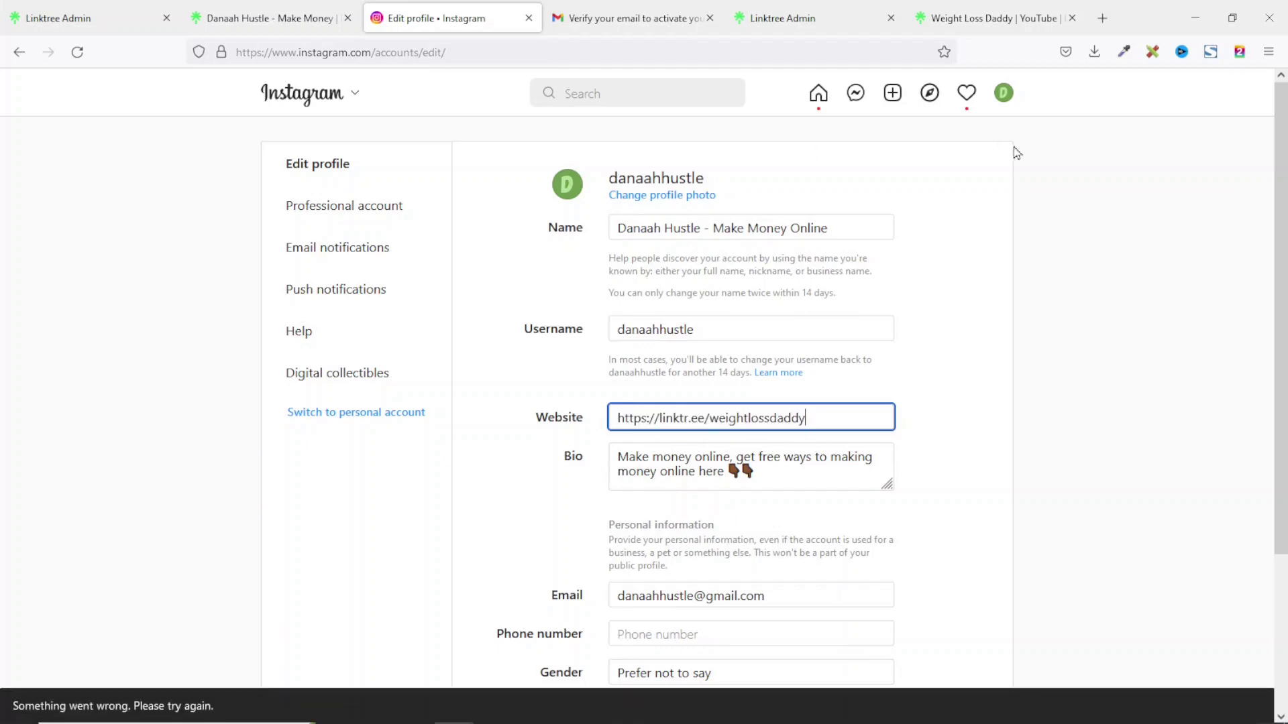
left_click_drag(614, 455, 799, 474)
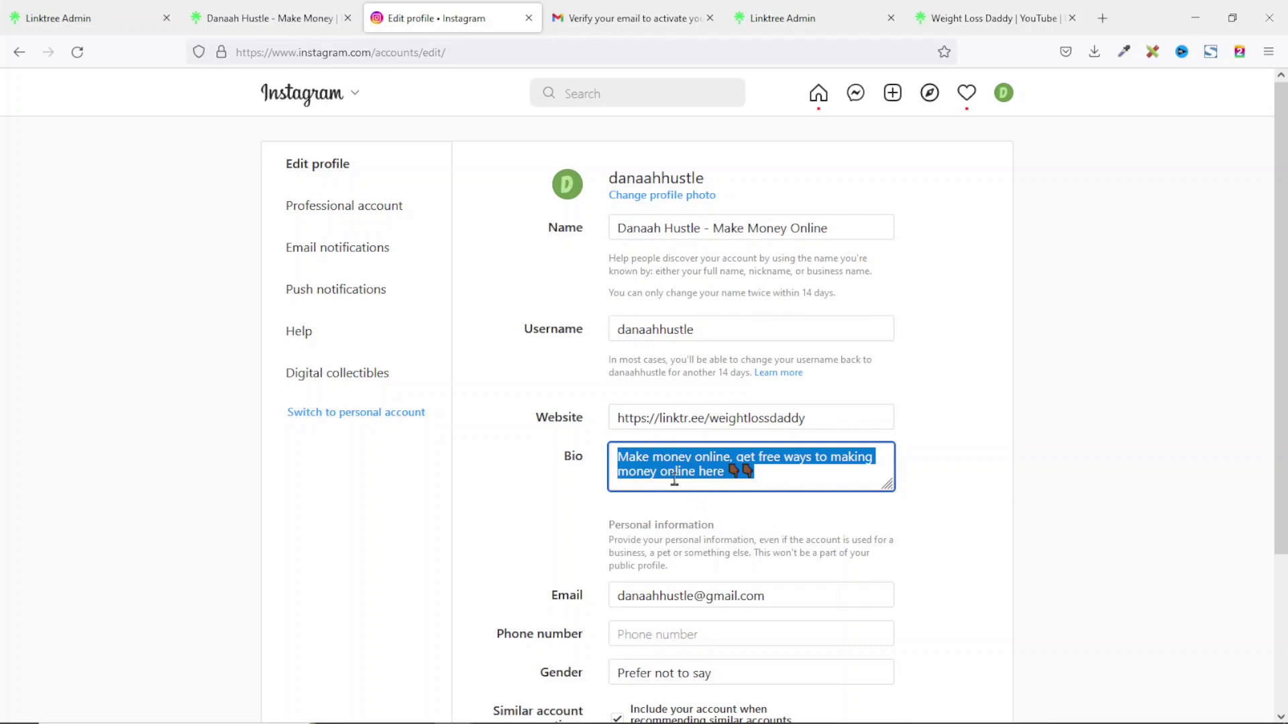
left_click_drag(825, 416, 619, 432)
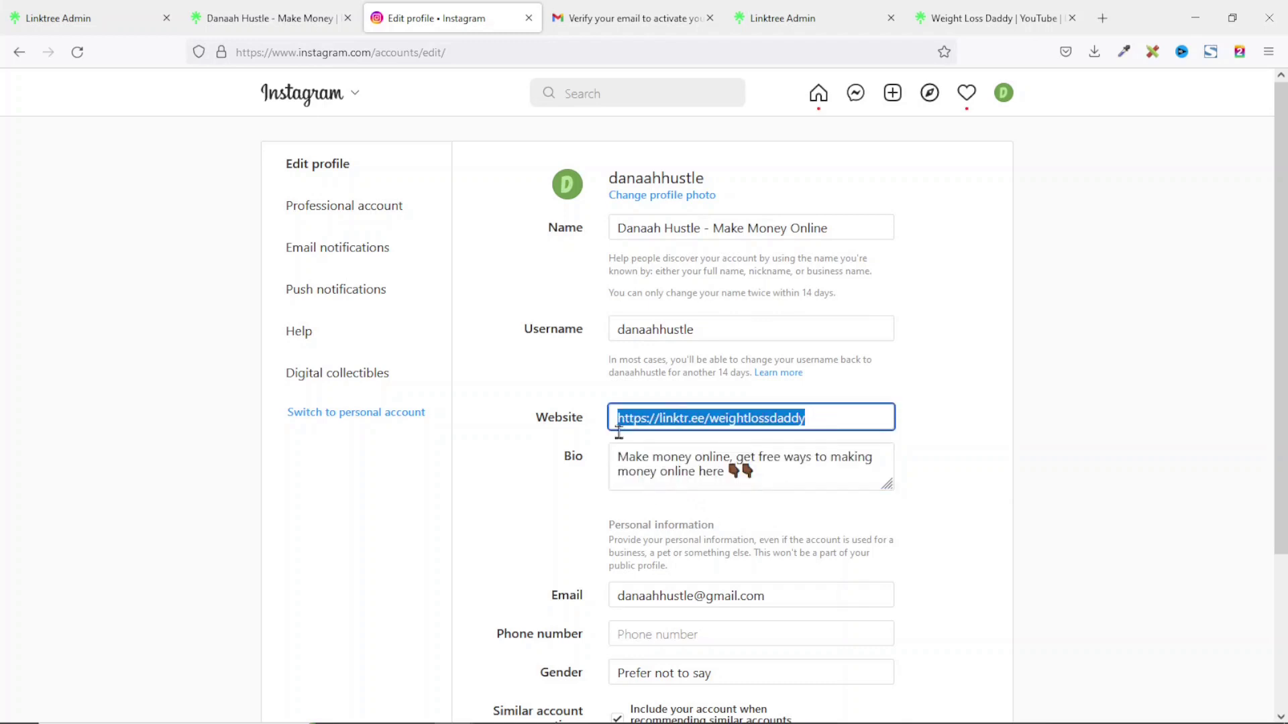
scroll(749, 444, "down", 3)
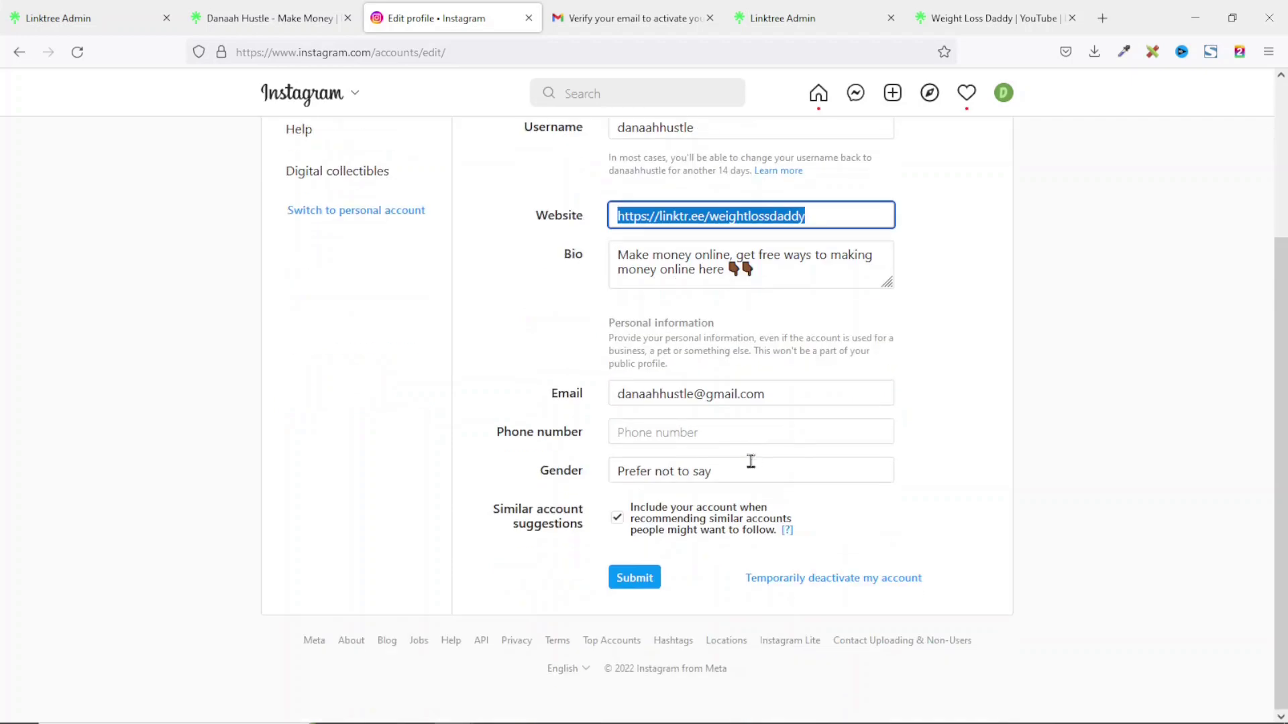
left_click(642, 581)
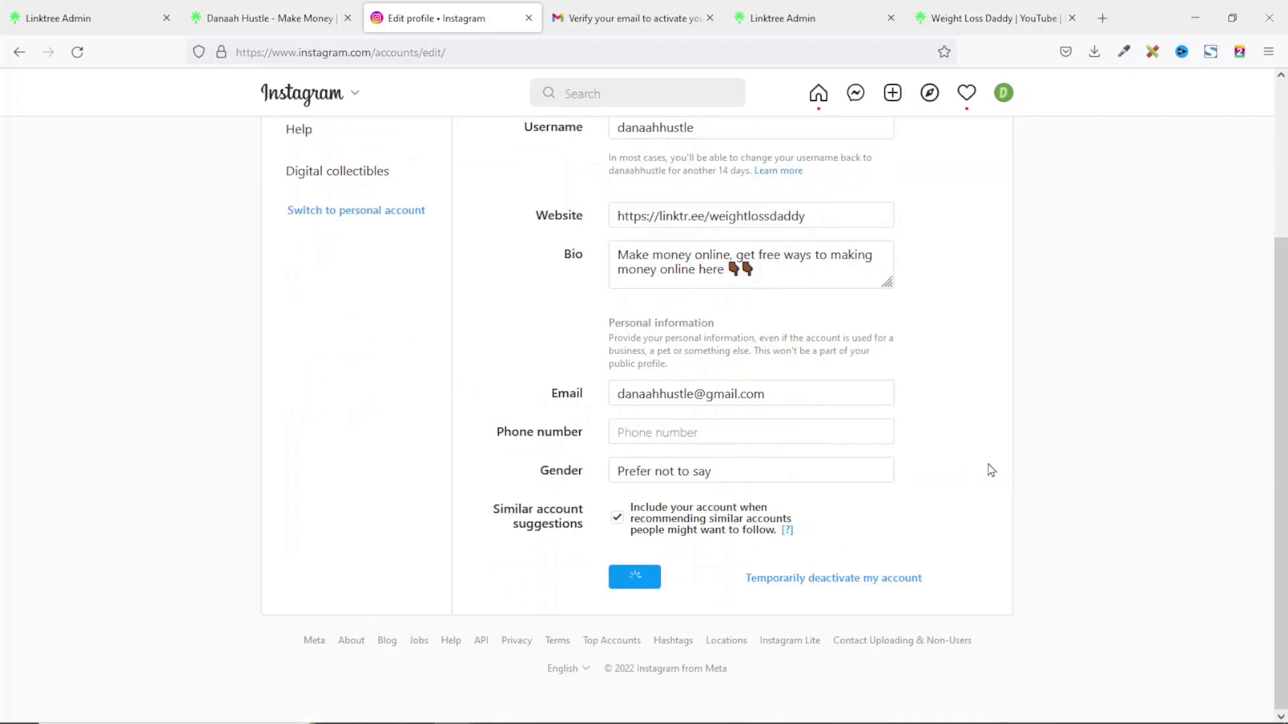
Go to the account's own Instagram profile from the avatar menu.
left_click(1005, 93)
left_click(889, 140)
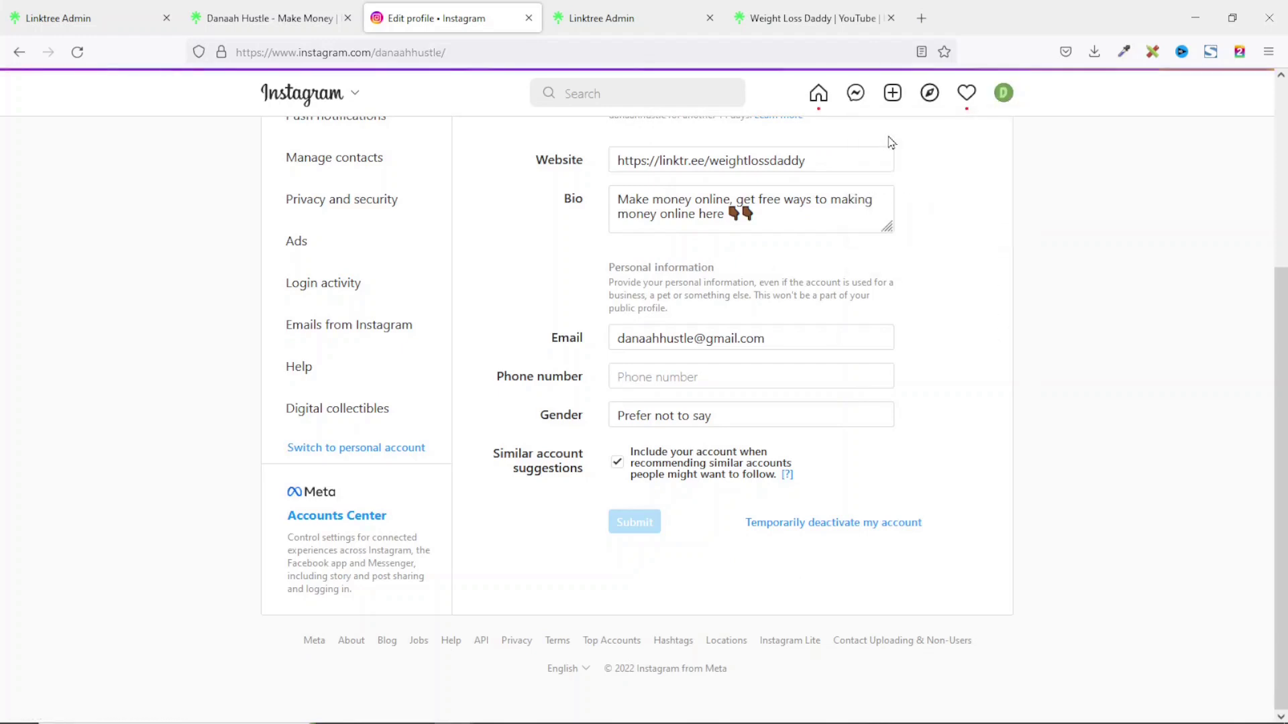